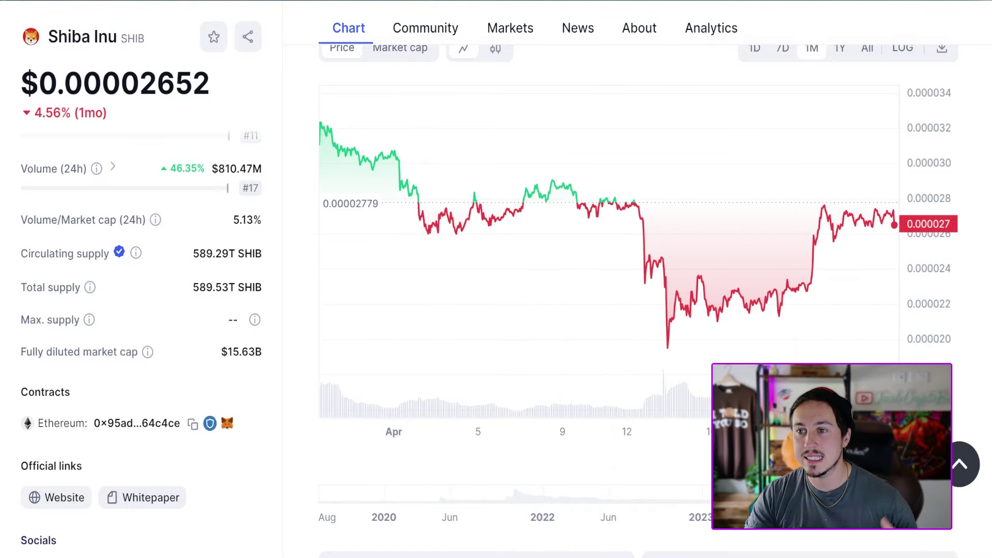
# Step: Compare Shiba Inu's 7-day price chart with its market cap charts over 7 days, one month and one year
pyautogui.scroll(1, 704, 457)
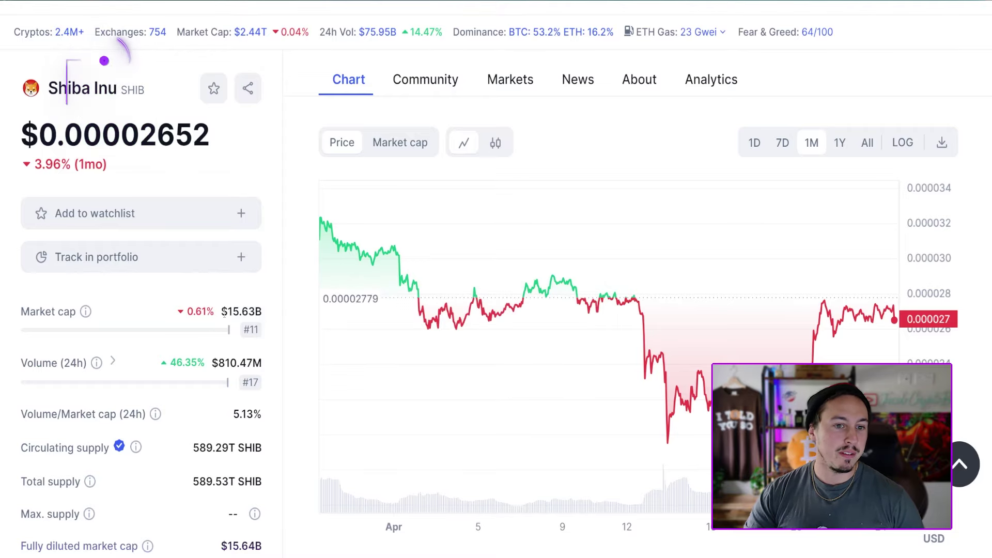
pyautogui.click(262, 316)
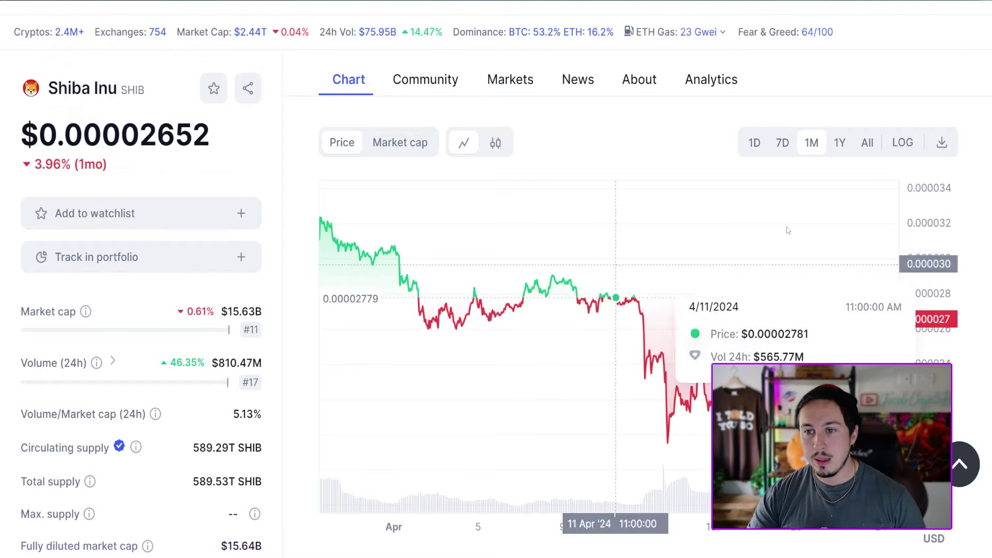
pyautogui.click(783, 144)
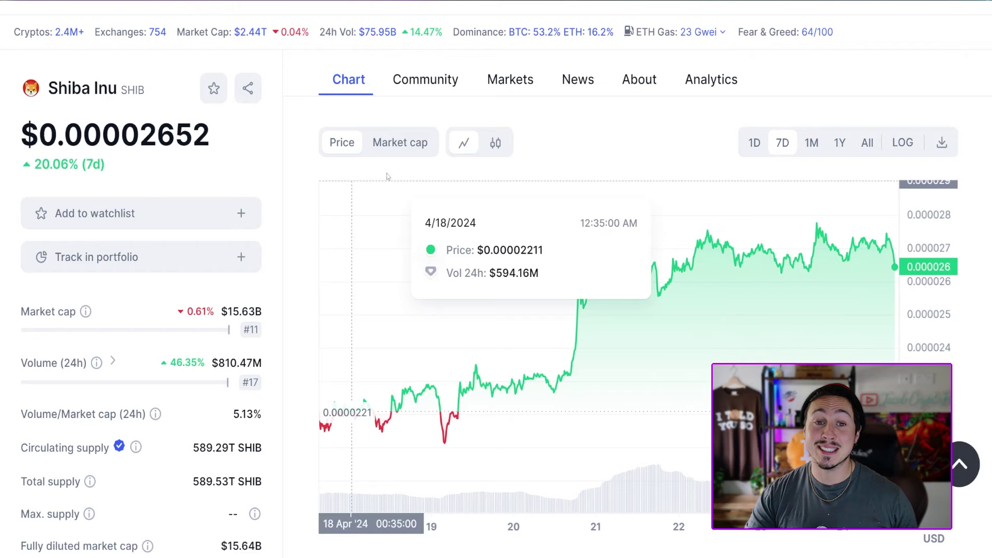
pyautogui.click(390, 154)
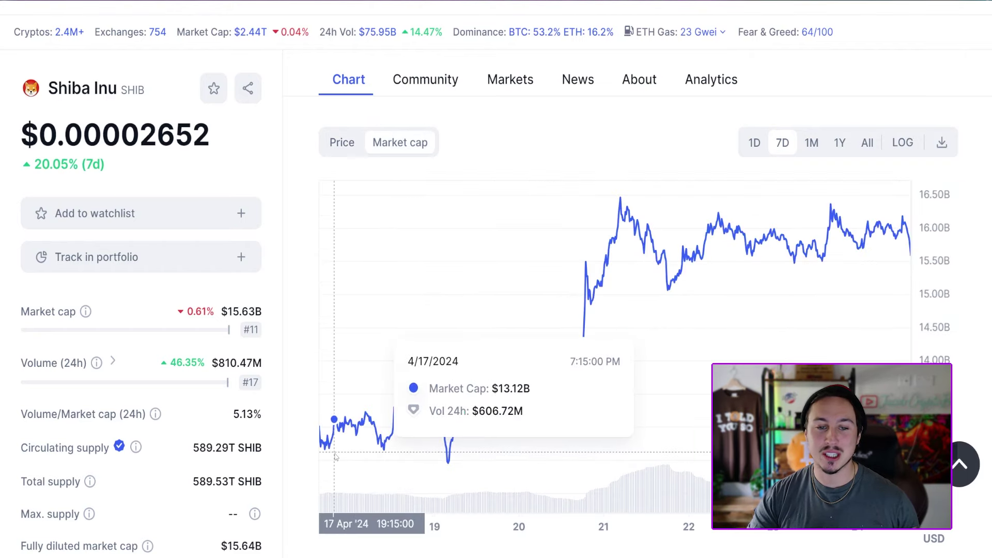
pyautogui.click(812, 143)
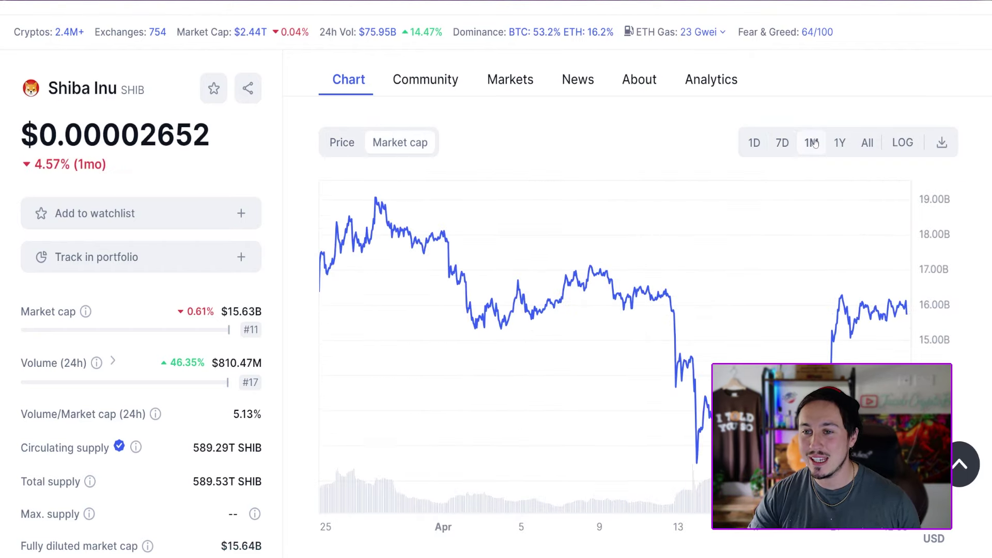
pyautogui.click(839, 143)
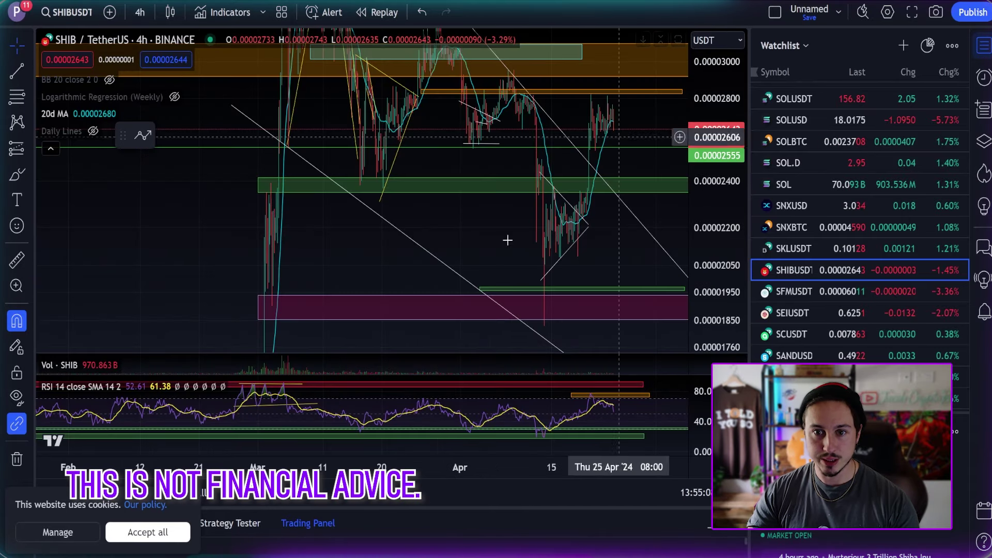
# Step: Examine SHIB/USDT's March spike and the descending channel that follows it on the 4-hour chart
pyautogui.moveTo(700, 194); pyautogui.dragTo(699, 288)
pyautogui.moveTo(237, 198); pyautogui.dragTo(221, 226)
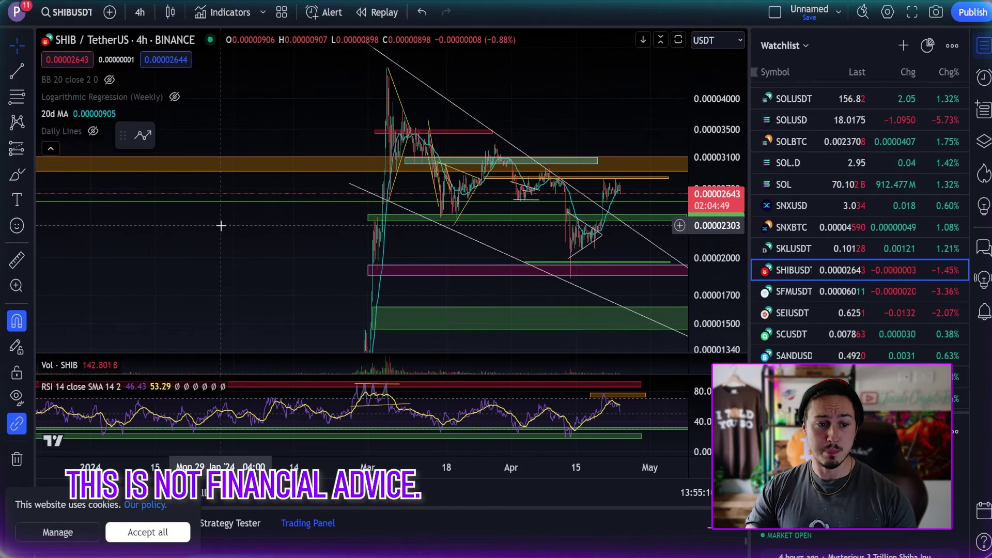
pyautogui.scroll(-3, 465, 227)
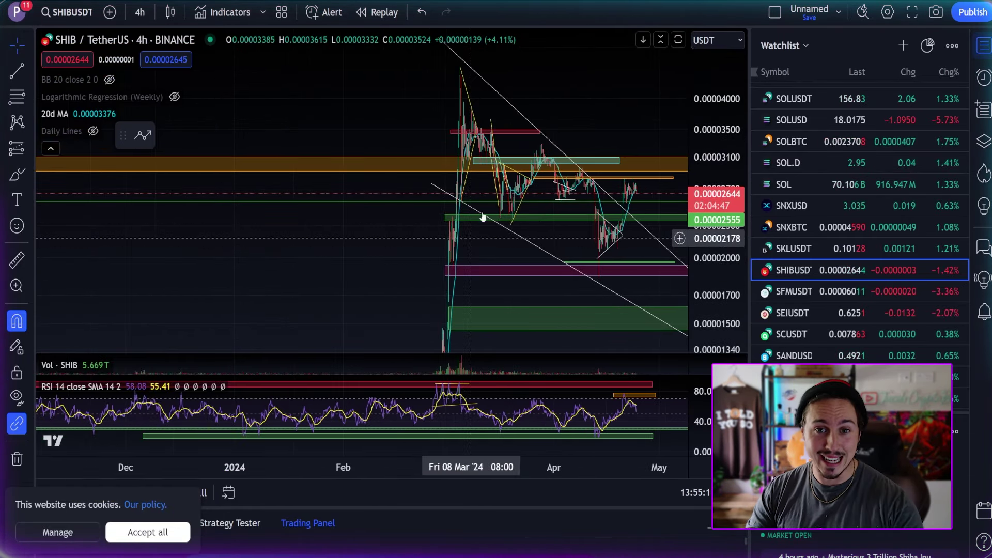
pyautogui.moveTo(730, 120); pyautogui.dragTo(705, 265)
pyautogui.scroll(-5, 383, 261)
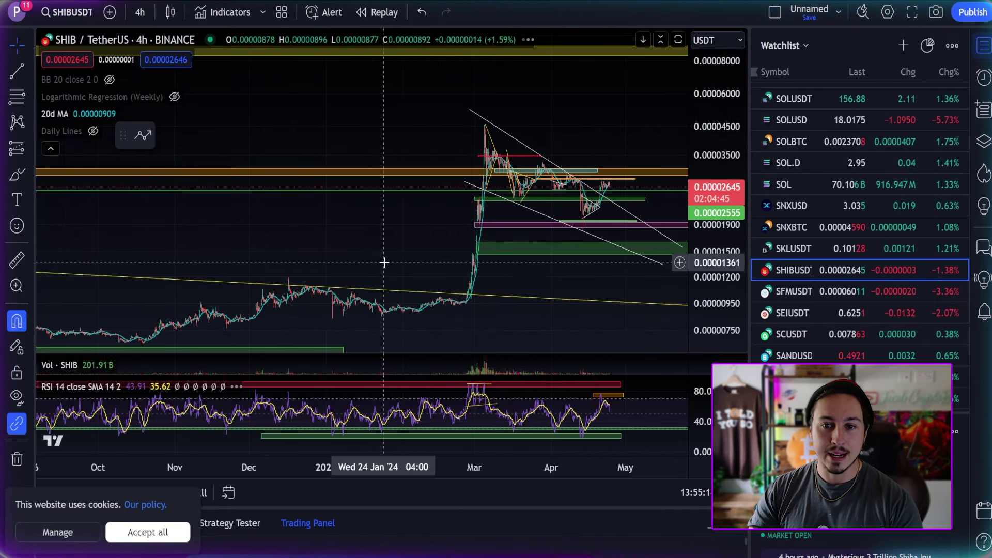
pyautogui.scroll(5, 600, 307)
pyautogui.scroll(5, 591, 307)
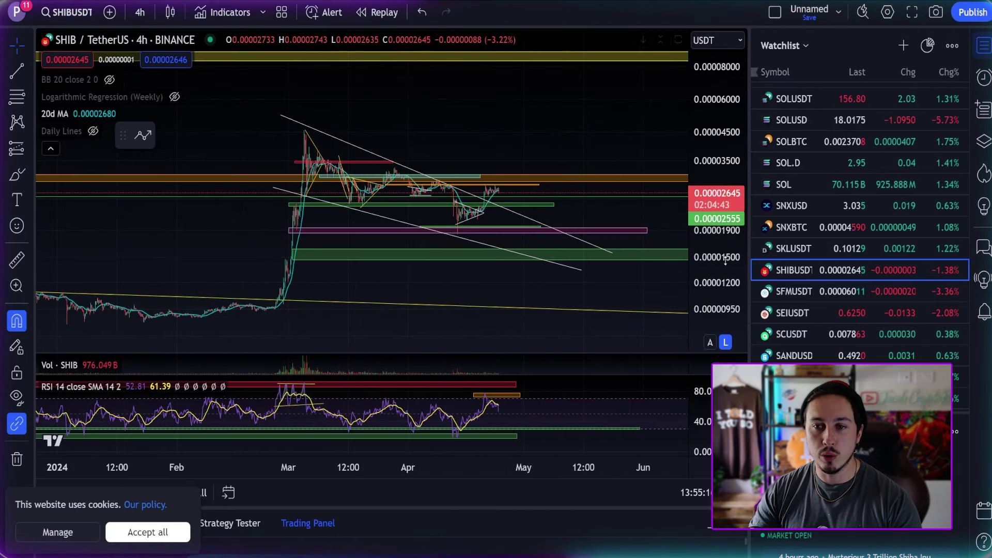
pyautogui.scroll(6, 452, 194)
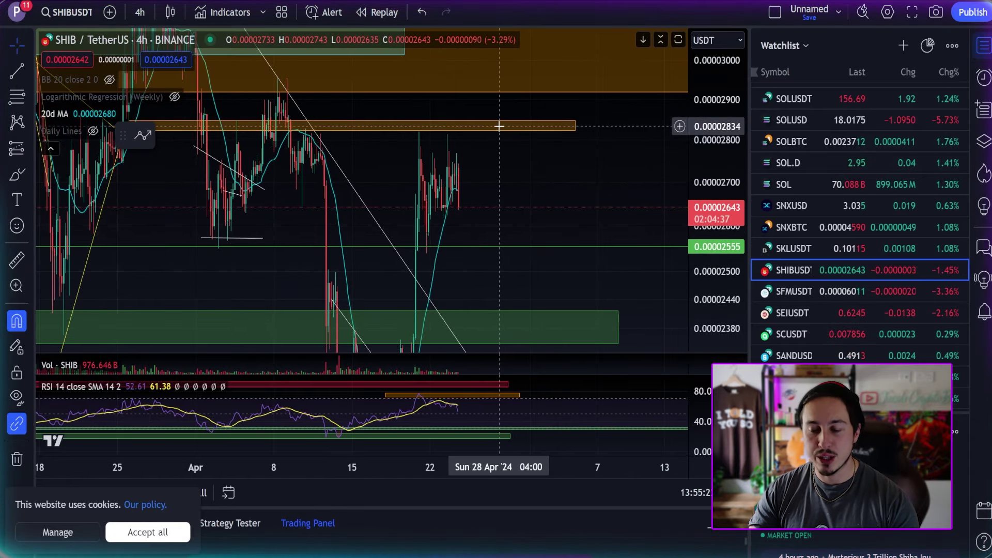
# Step: Examine the recent SHIB price against the orange zones above it, the green and purple zones below, and the descending trend line
pyautogui.scroll(-4, 499, 126)
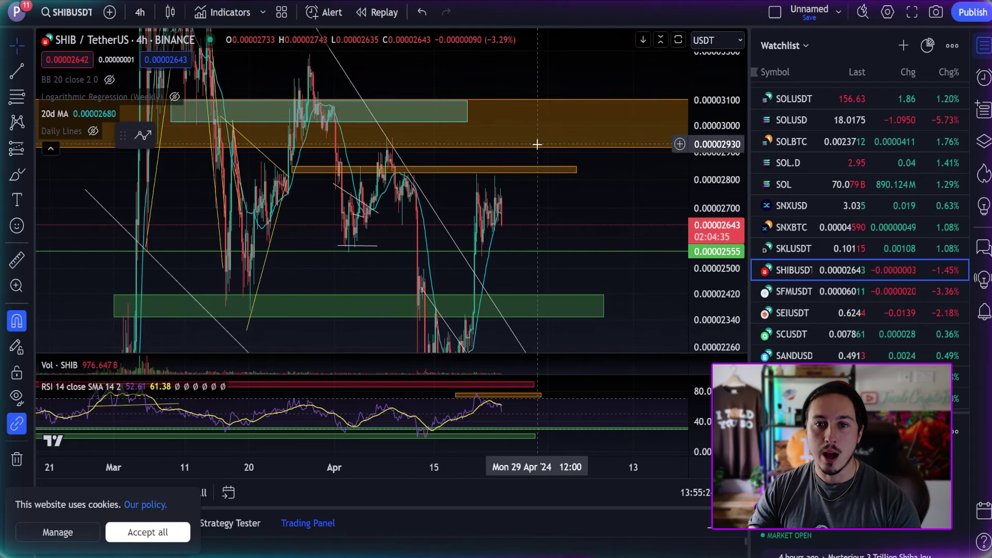
pyautogui.scroll(-3, 543, 192)
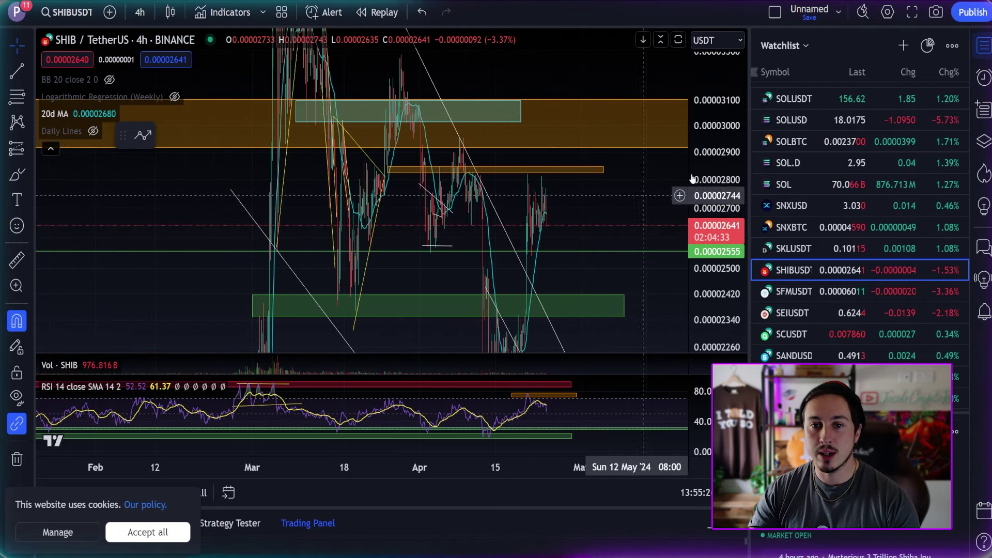
pyautogui.moveTo(706, 108); pyautogui.dragTo(691, 283)
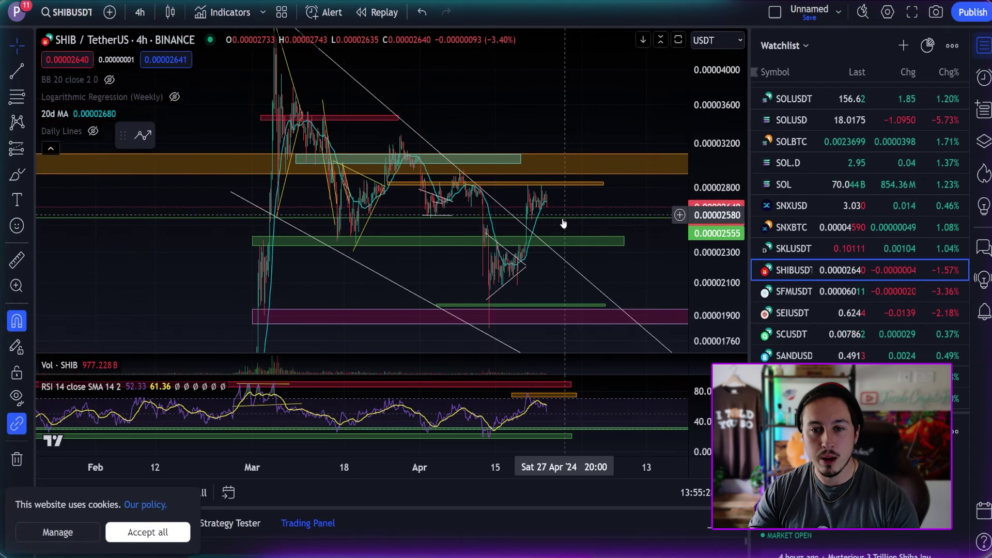
pyautogui.moveTo(563, 108); pyautogui.dragTo(537, 61)
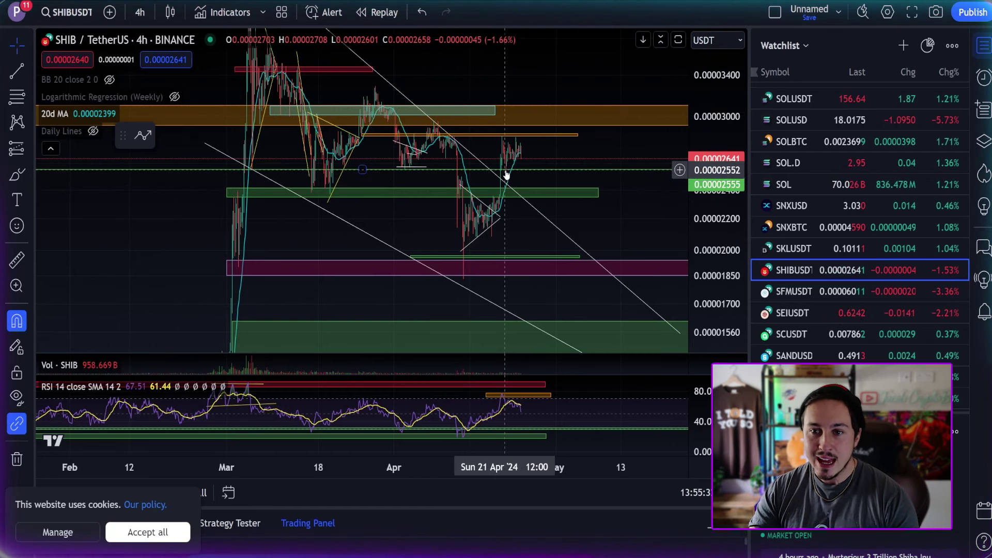
pyautogui.scroll(-1, 512, 211)
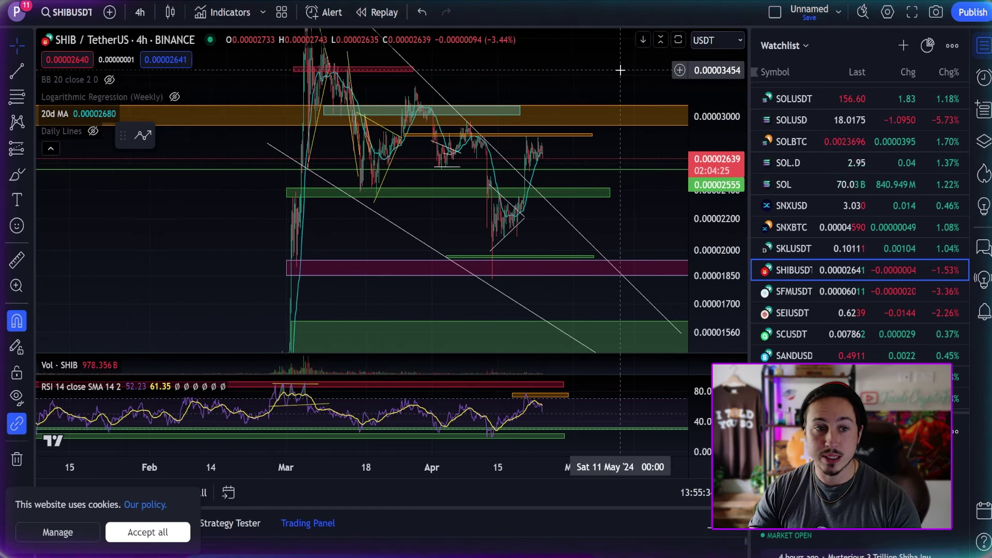
pyautogui.moveTo(618, 70); pyautogui.dragTo(593, 71)
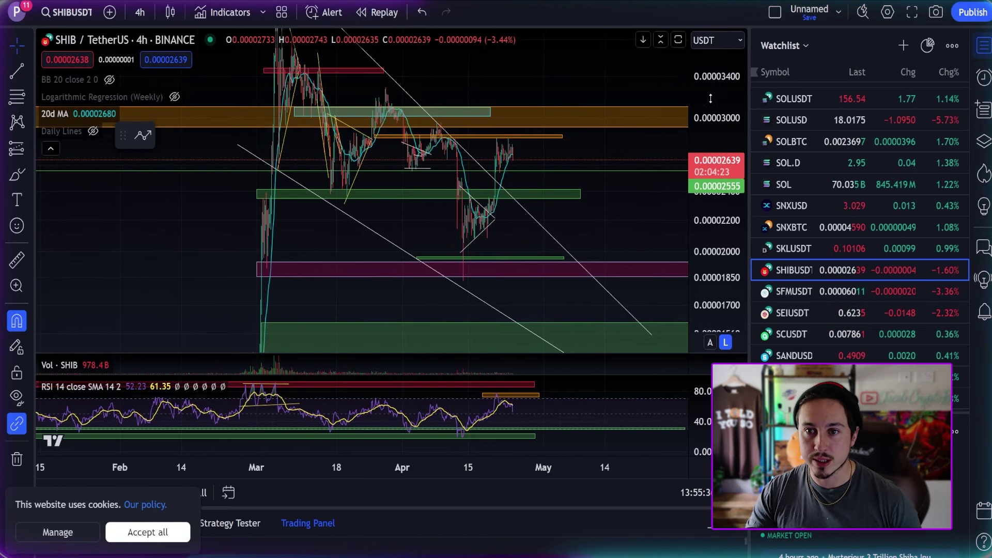
pyautogui.moveTo(710, 98); pyautogui.dragTo(709, 238)
pyautogui.moveTo(571, 91); pyautogui.dragTo(551, 101)
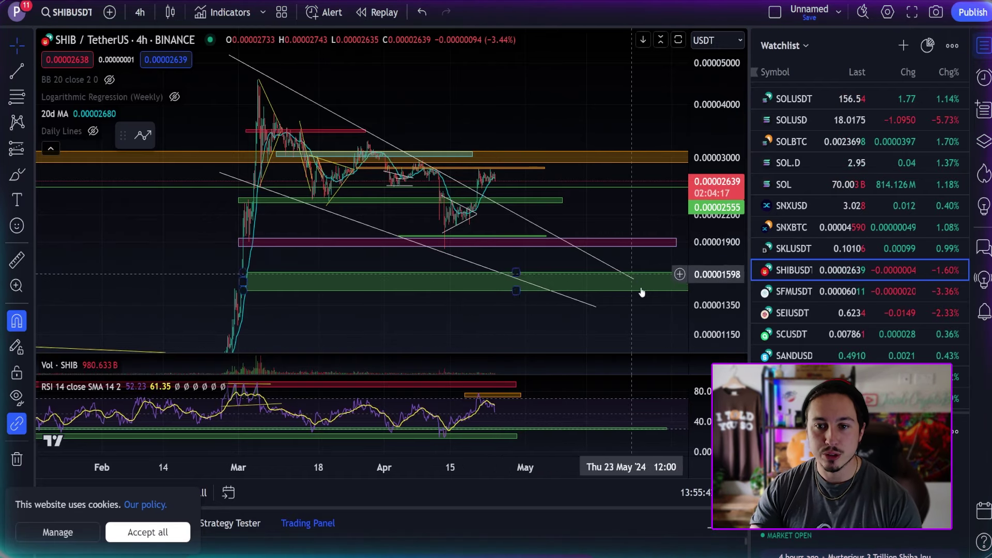
pyautogui.scroll(5, 491, 249)
pyautogui.moveTo(495, 250); pyautogui.dragTo(703, 352)
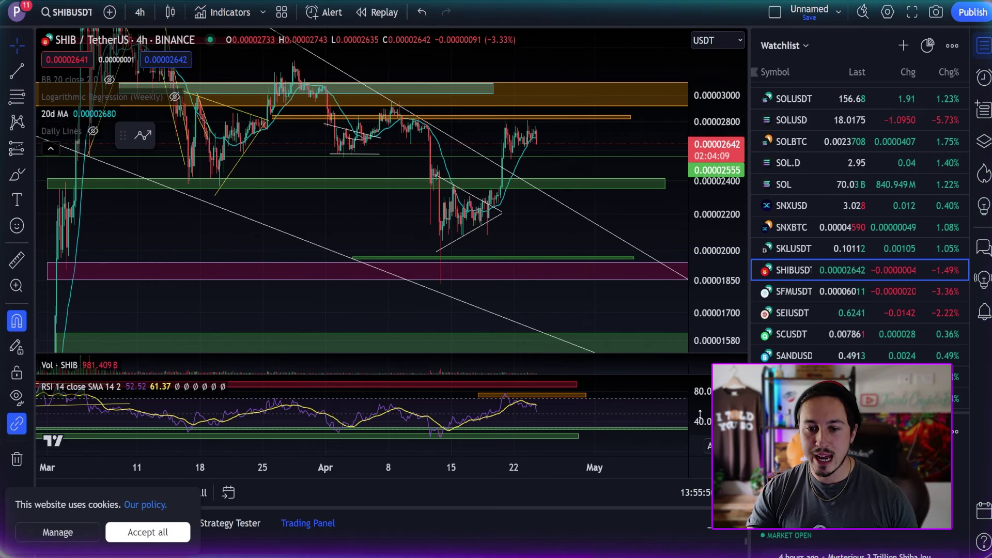
# Step: Maximize the RSI pane and rescale it to show the readings from March through April
pyautogui.scroll(-3, 596, 431)
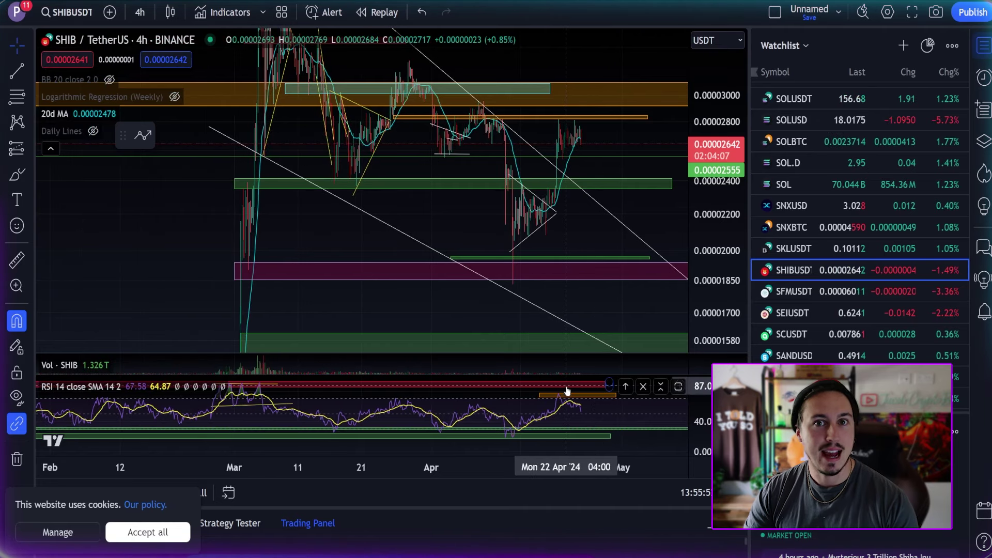
pyautogui.scroll(2, 632, 416)
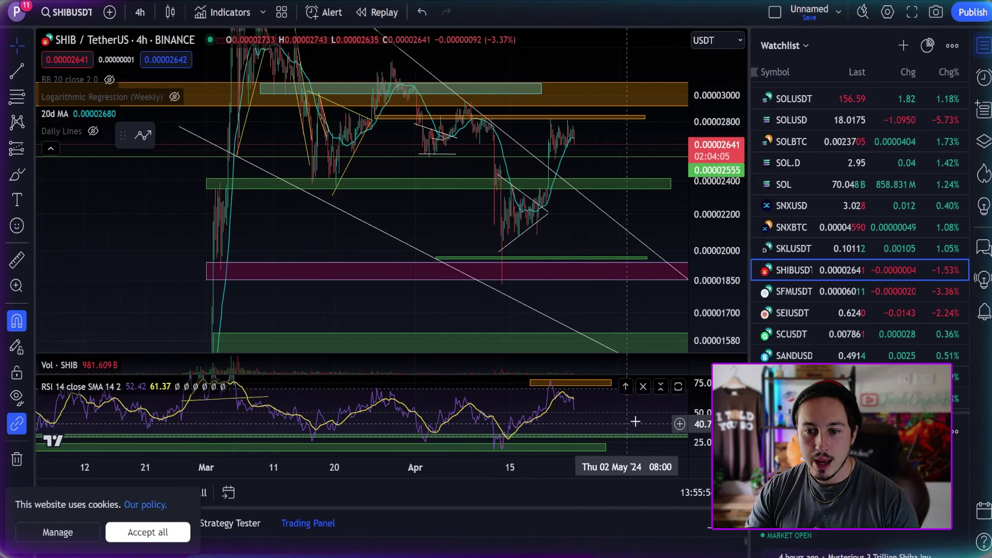
pyautogui.click(678, 387)
pyautogui.scroll(3, 520, 352)
pyautogui.moveTo(719, 114); pyautogui.dragTo(719, 182)
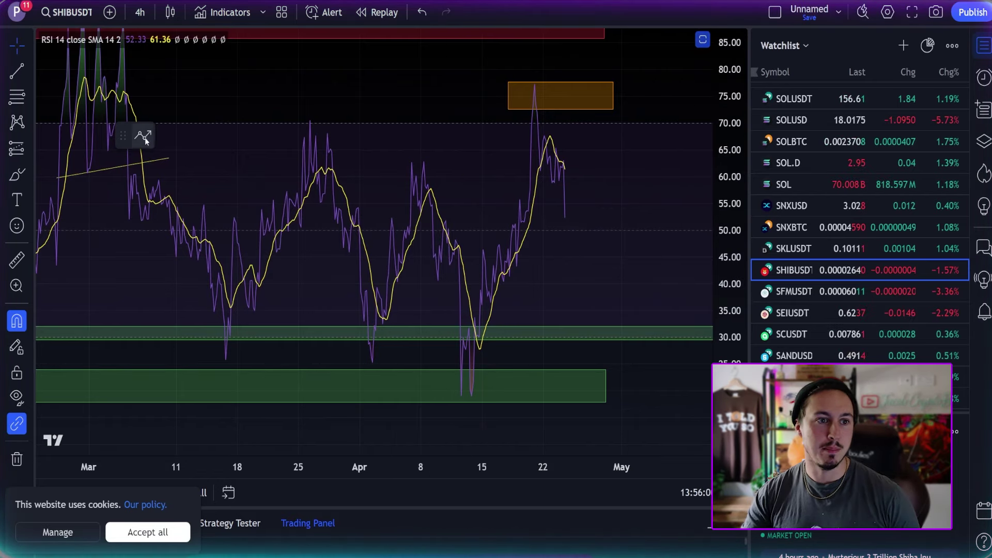
pyautogui.click(27, 69)
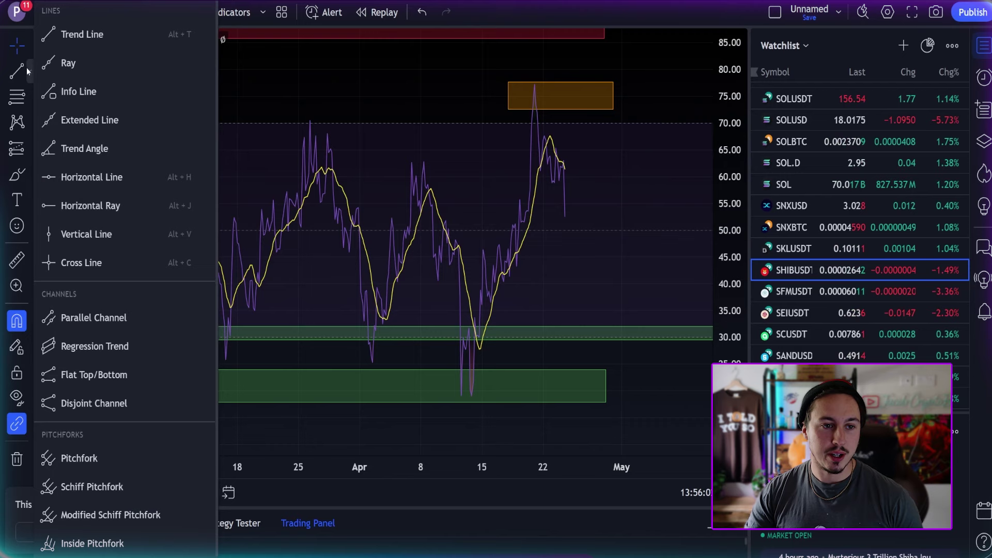
pyautogui.click(83, 263)
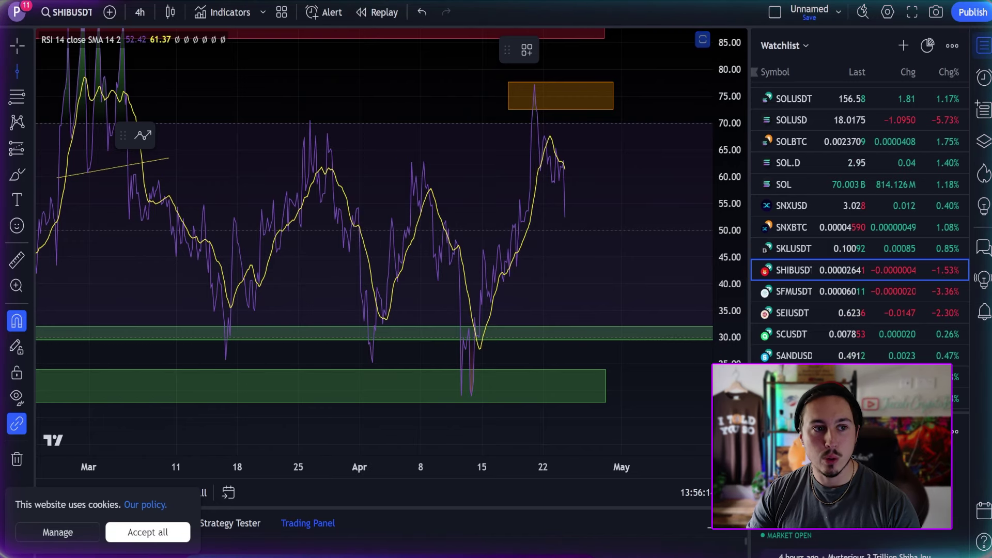
pyautogui.scroll(-4, 261, 275)
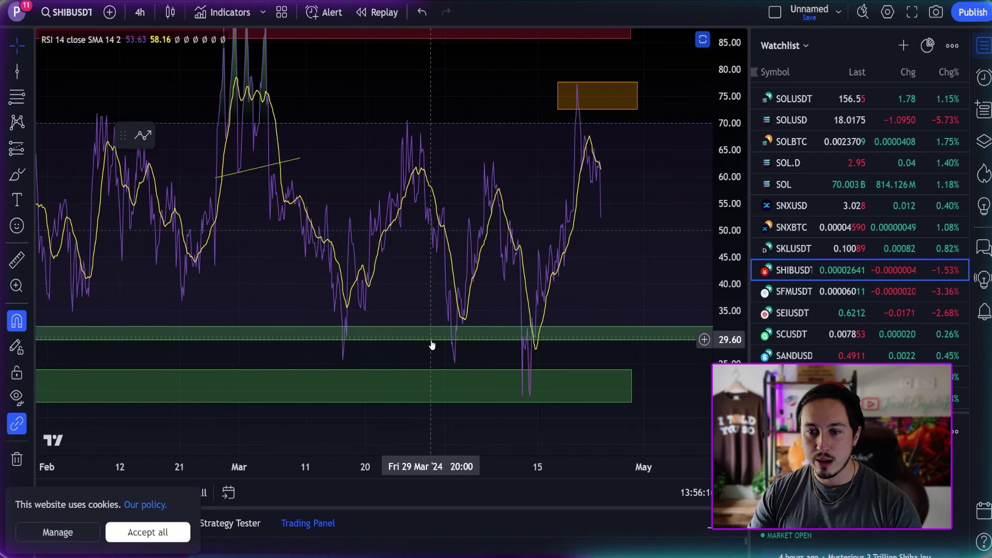
# Step: Move the narrow green RSI zone near 30 down so that it spans about 28.22 to 30.70
pyautogui.click(432, 346)
pyautogui.moveTo(496, 345); pyautogui.dragTo(496, 342)
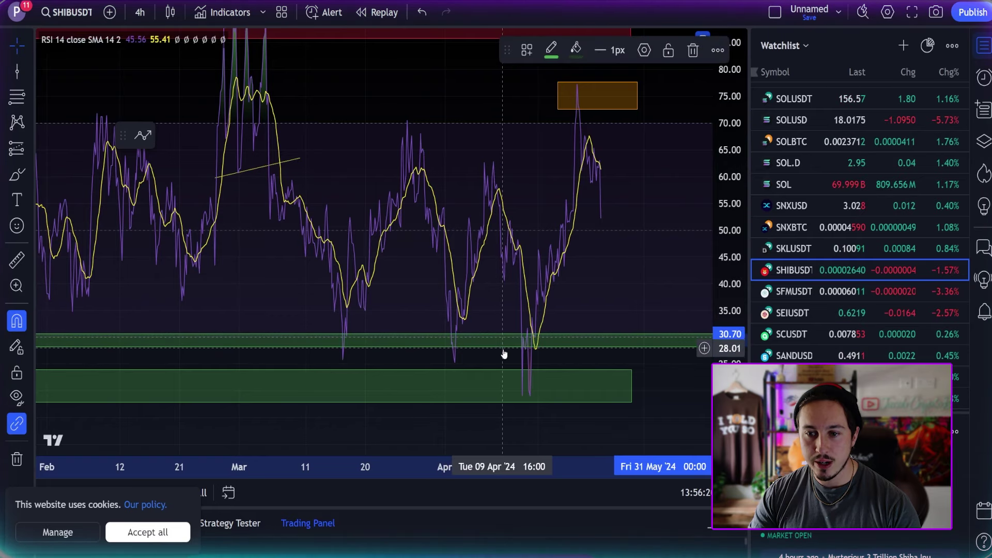
pyautogui.scroll(-3, 512, 350)
pyautogui.scroll(2, 547, 350)
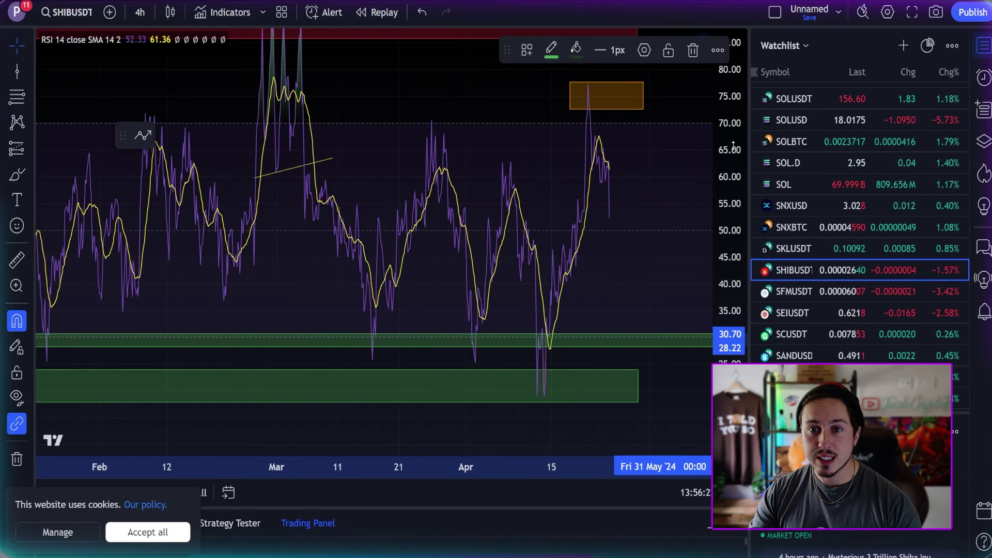
# Step: Delete the two yellow trend lines drawn below and across the March RSI peaks
pyautogui.moveTo(733, 146); pyautogui.dragTo(733, 225)
pyautogui.click(322, 179)
pyautogui.press('Delete')
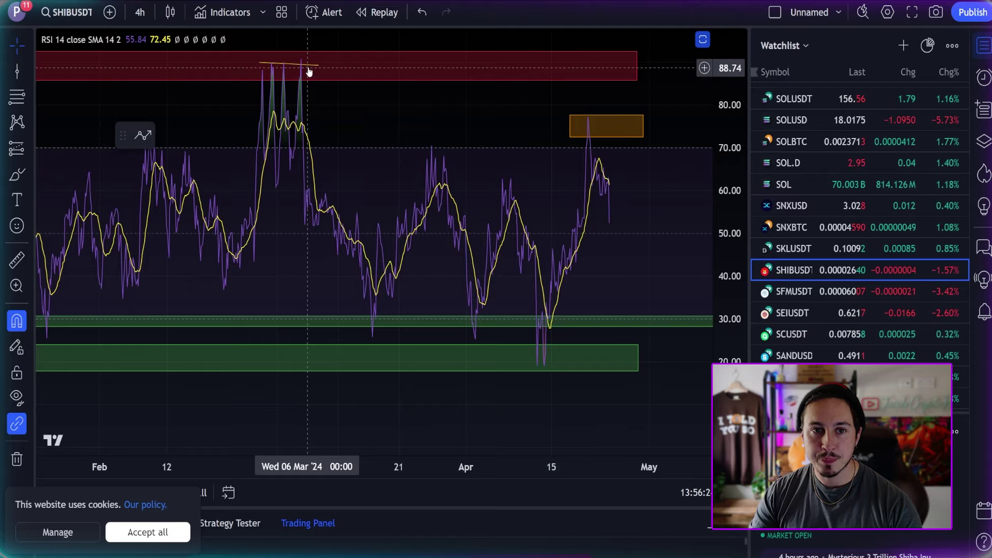
pyautogui.click(311, 65)
pyautogui.press('Delete')
# Step: Examine the RSI history back to spring 2023 for lows in the two green zones and highs near the red and orange zones
pyautogui.scroll(-1, 542, 366)
pyautogui.scroll(-5, 342, 374)
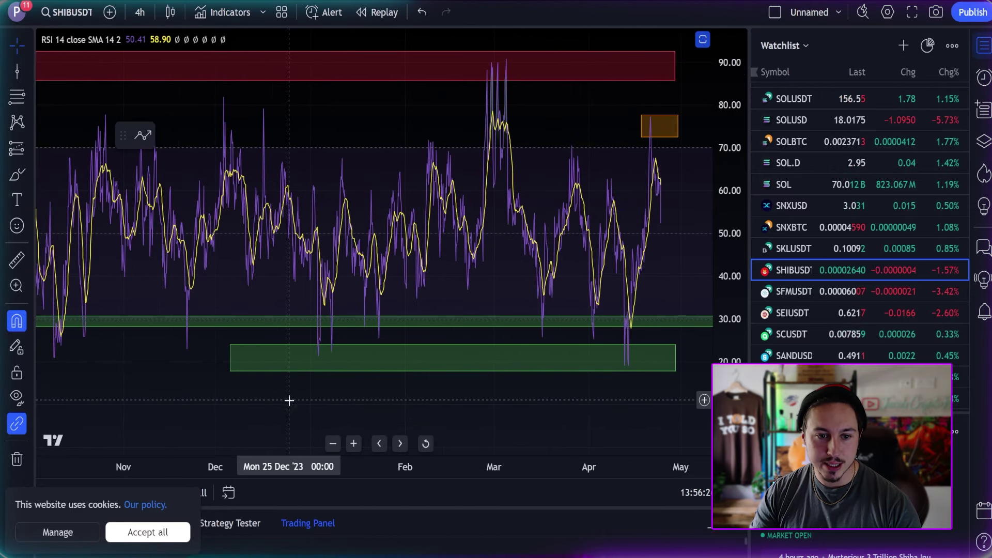
pyautogui.moveTo(288, 398); pyautogui.dragTo(491, 390)
pyautogui.moveTo(434, 350); pyautogui.dragTo(106, 354)
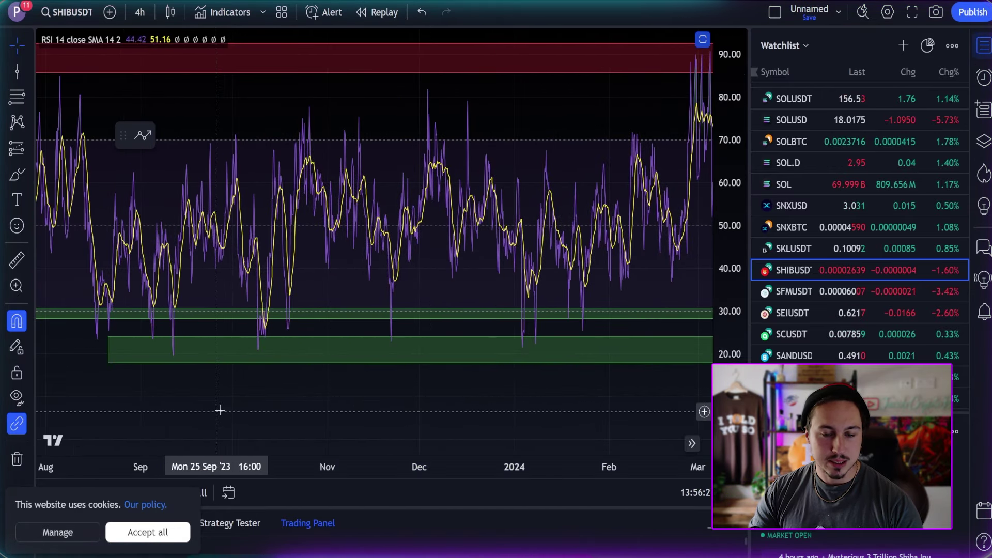
pyautogui.scroll(-2, 325, 387)
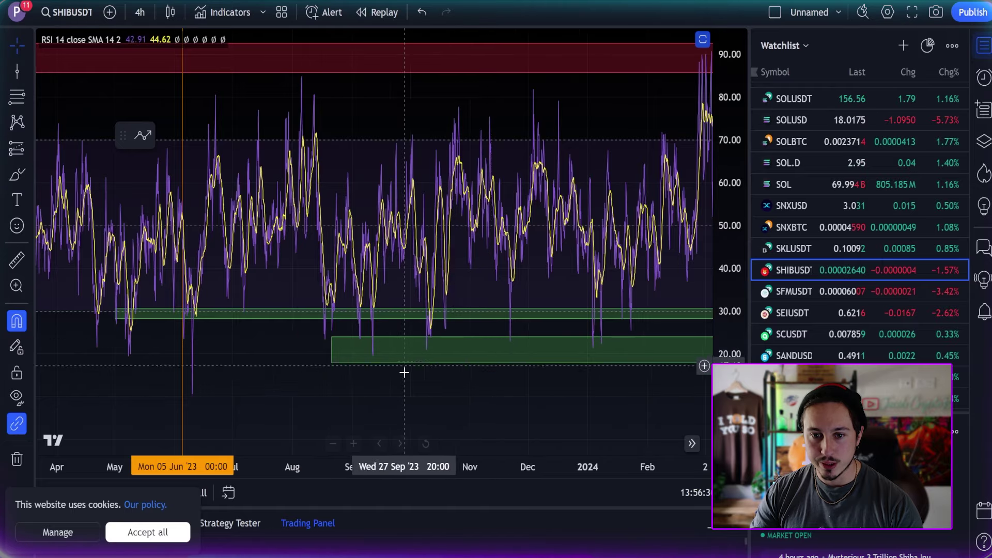
pyautogui.scroll(4, 507, 399)
pyautogui.moveTo(556, 402); pyautogui.dragTo(298, 406)
pyautogui.moveTo(476, 392); pyautogui.dragTo(463, 386)
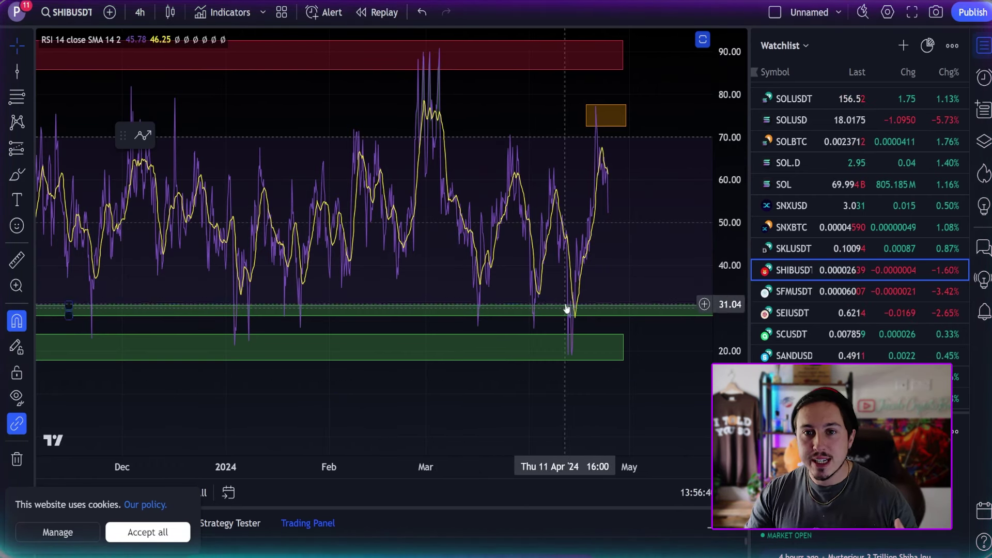
pyautogui.scroll(-2, 585, 353)
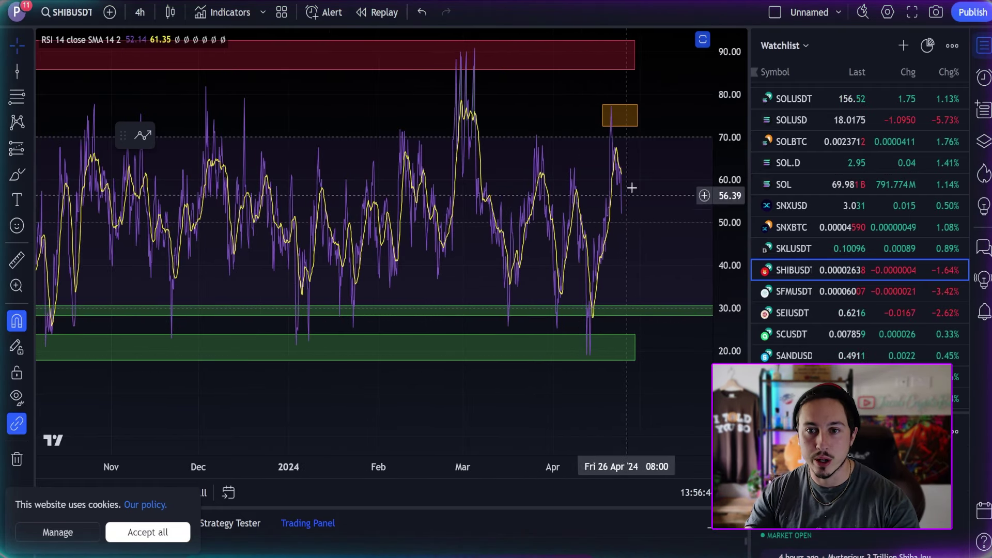
pyautogui.scroll(3, 565, 333)
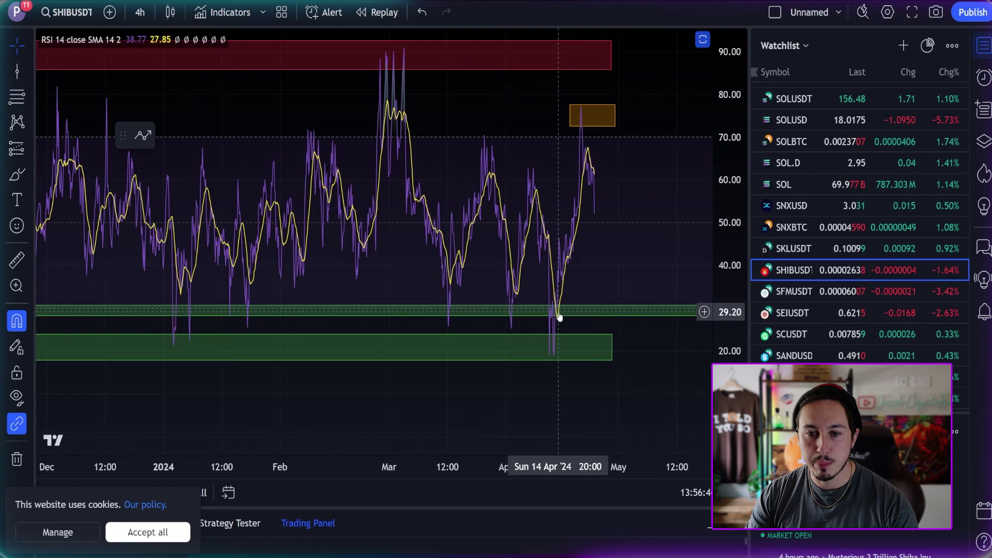
pyautogui.scroll(-3, 538, 354)
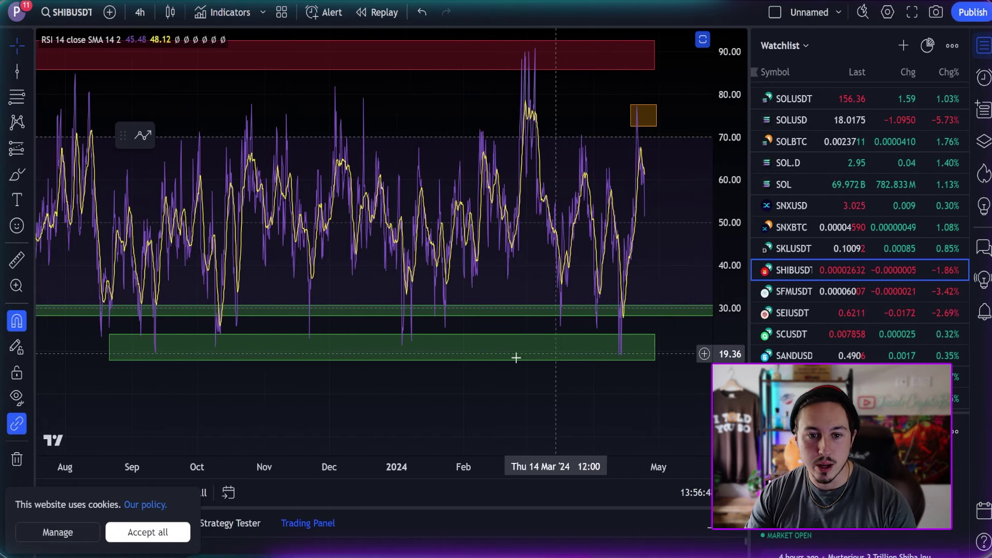
# Step: Resize the lower green RSI zone from its lower-left corner so that it spans about 20.53 to 23.96 and starts on 18 August 2023
pyautogui.scroll(-1, 222, 356)
pyautogui.click(176, 361)
pyautogui.moveTo(176, 361); pyautogui.dragTo(169, 350)
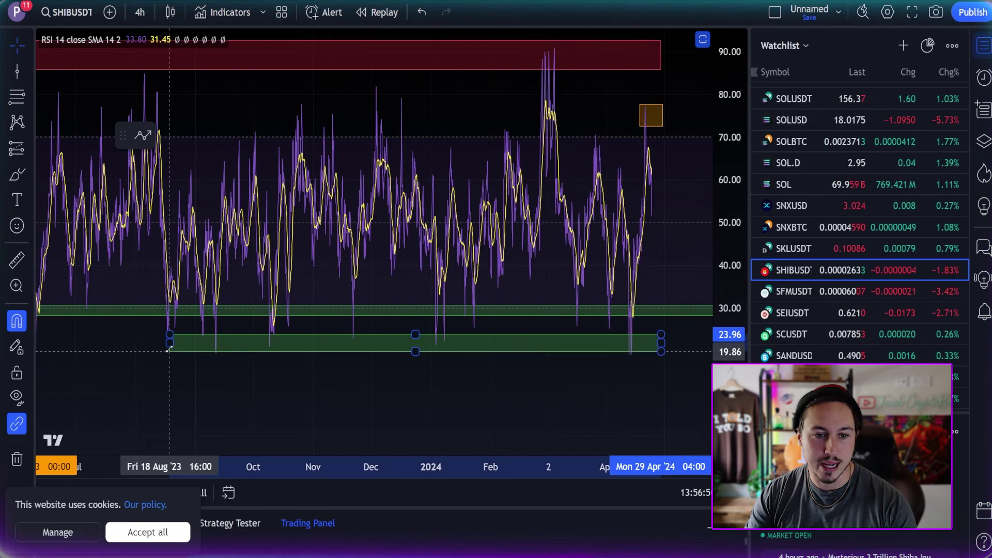
# Step: Recolour the lower RSI zone's border and fill yellow, and extend its right edge beyond the latest reading
pyautogui.click(551, 49)
pyautogui.click(583, 97)
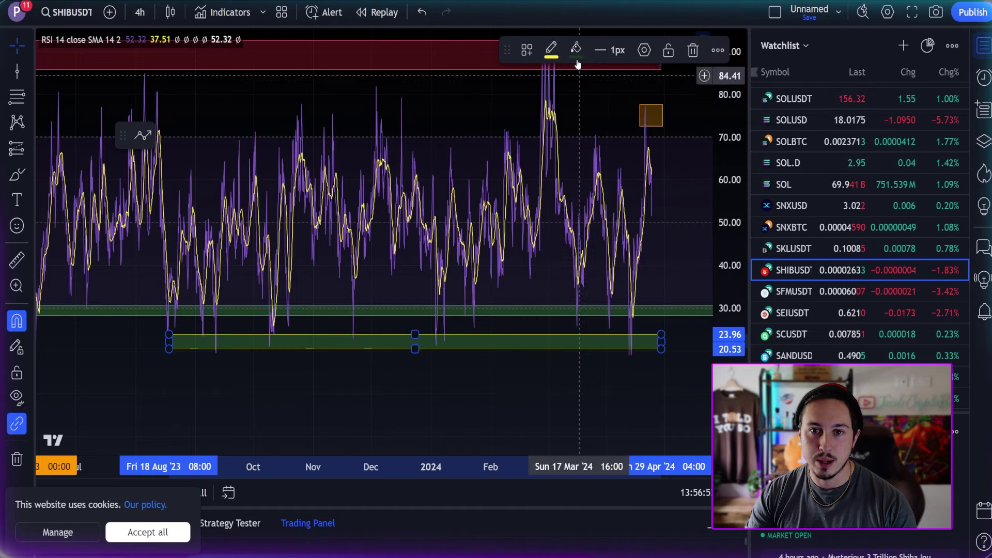
pyautogui.click(576, 50)
pyautogui.click(605, 97)
pyautogui.click(460, 383)
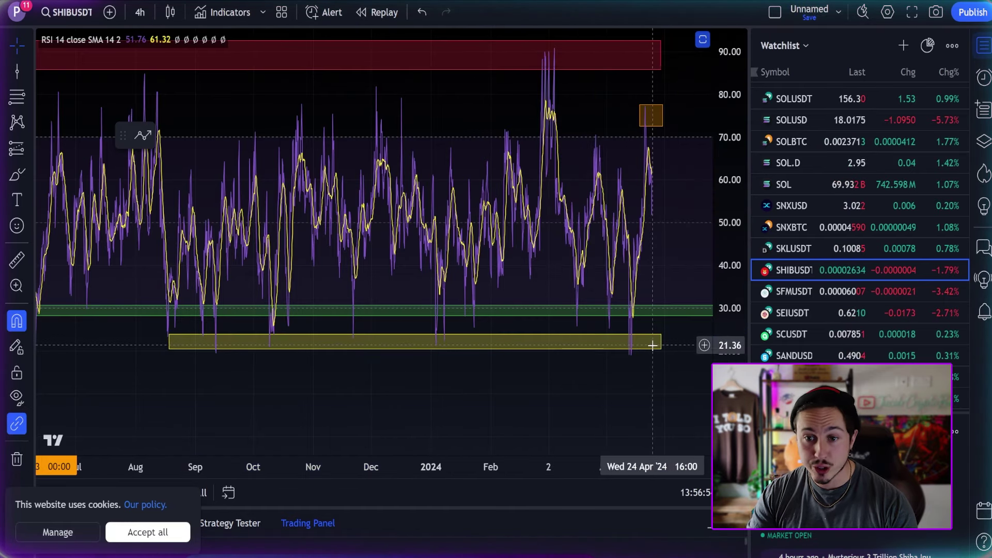
pyautogui.moveTo(660, 343); pyautogui.dragTo(698, 342)
pyautogui.click(574, 410)
# Step: Add vertical lines at the two mid-April RSI lows, on 13 April 20:00 and 12 April 16:00
pyautogui.scroll(5, 533, 390)
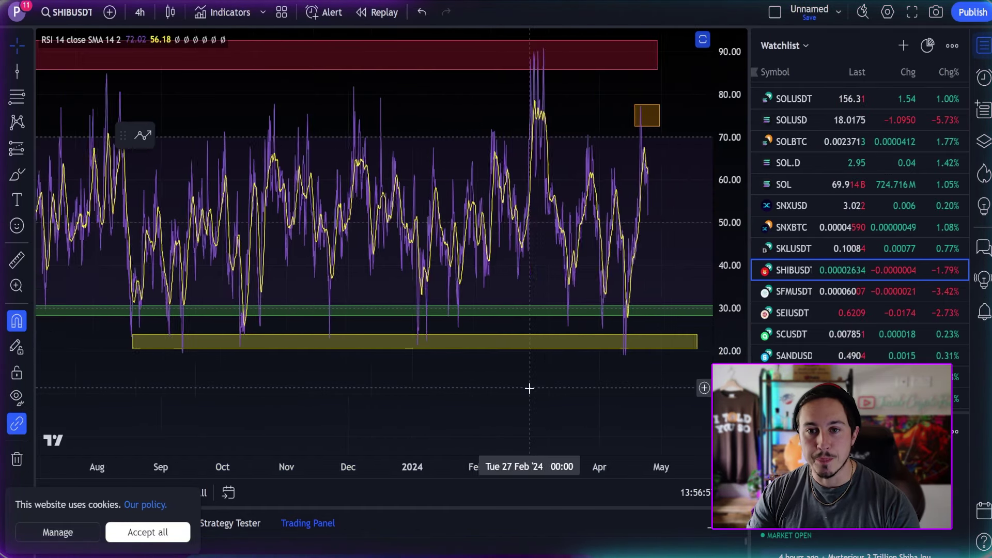
pyautogui.scroll(6, 535, 391)
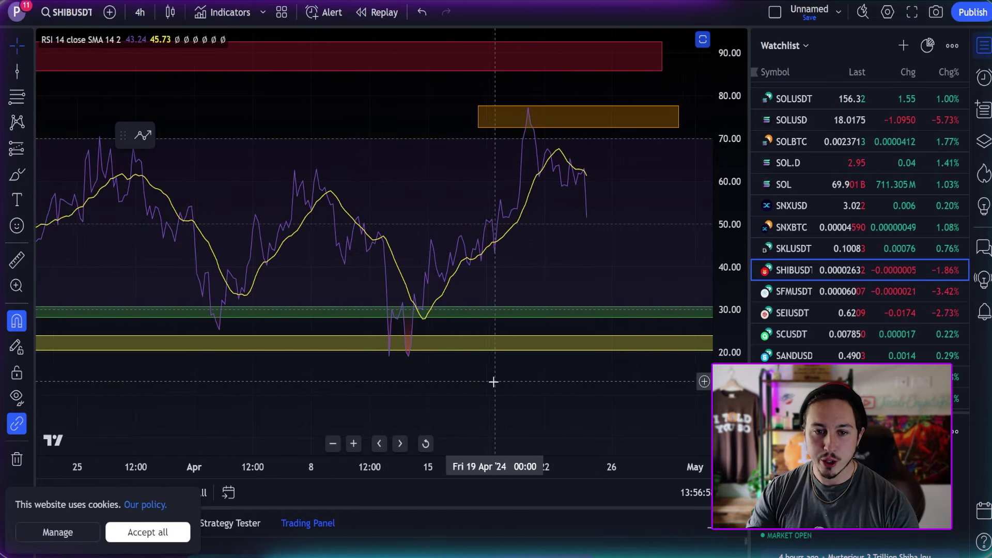
pyautogui.click(17, 72)
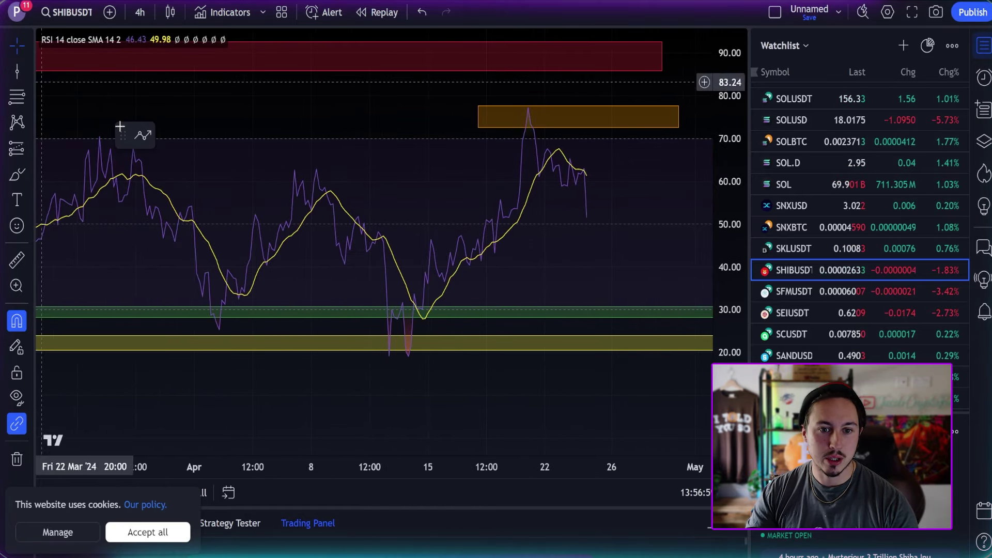
pyautogui.click(408, 268)
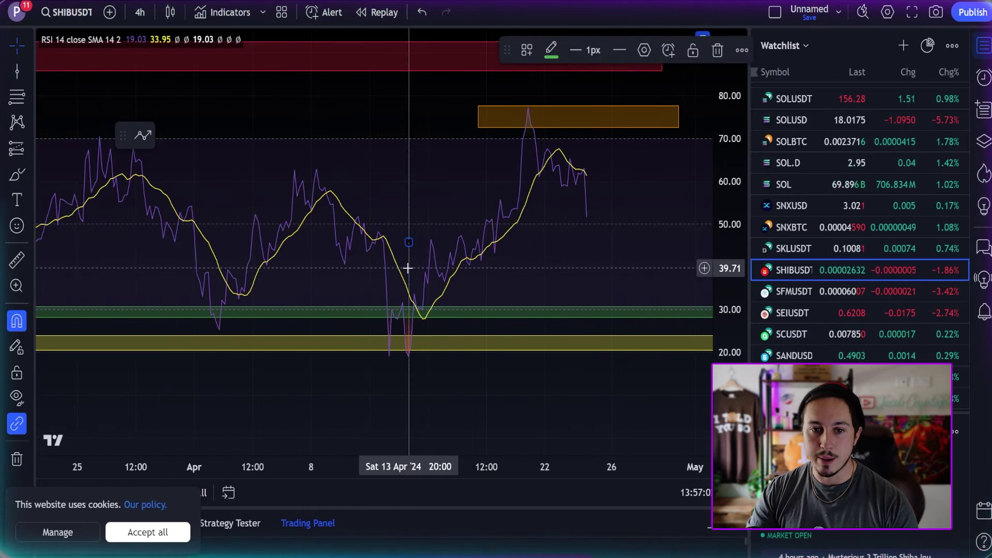
pyautogui.click(13, 74)
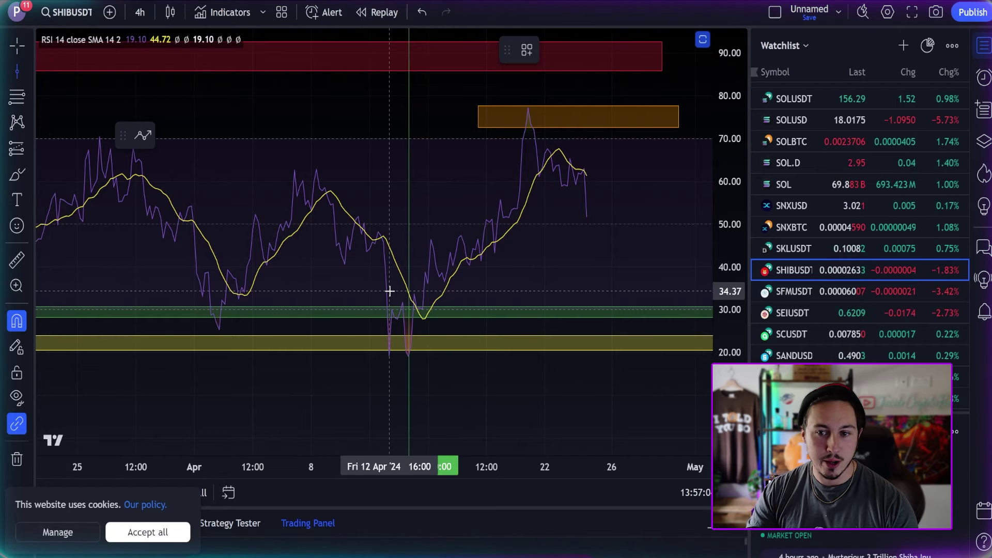
pyautogui.click(389, 291)
# Step: Add vertical lines at the RSI lows of 2 April 08:00 and 16 March 16:00
pyautogui.scroll(-3, 313, 393)
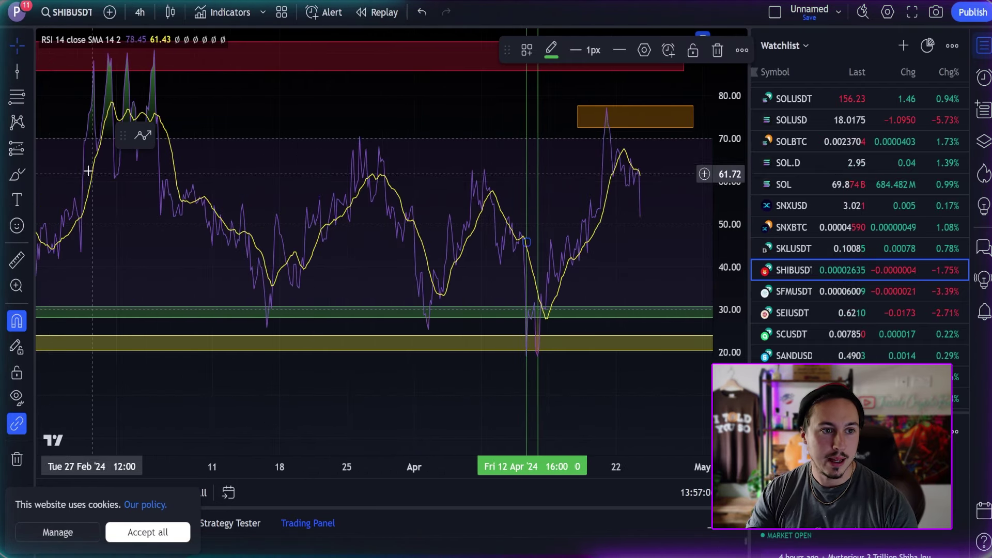
pyautogui.click(17, 72)
pyautogui.click(426, 298)
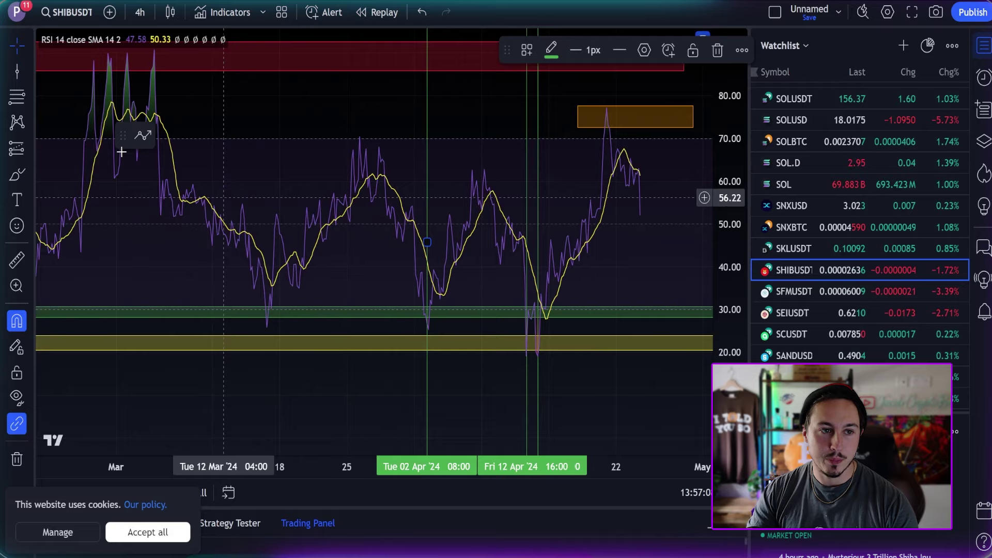
pyautogui.click(17, 71)
pyautogui.click(268, 233)
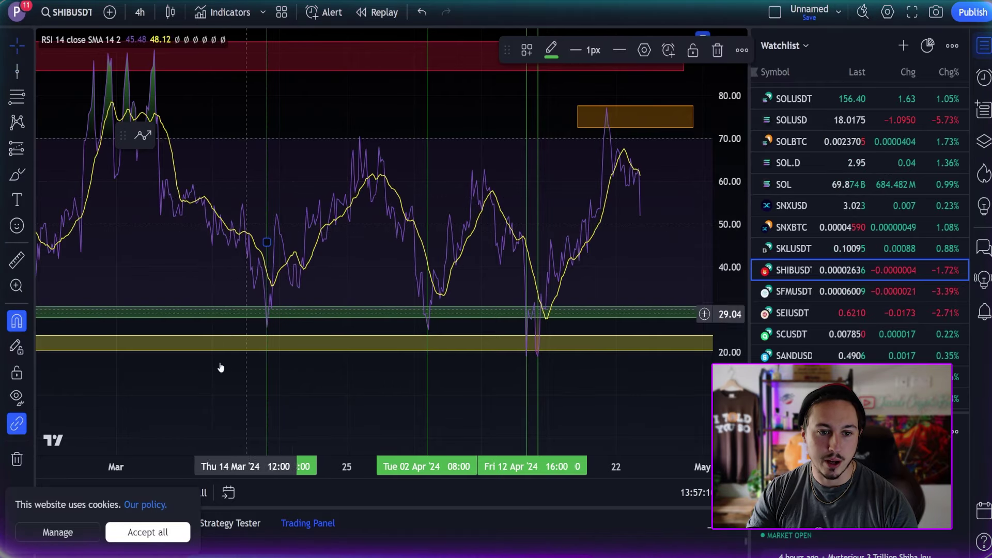
# Step: Add vertical lines at the January RSI lows: 23 January 08:00, 3 January 16:00 and the second early-January dip between them
pyautogui.moveTo(158, 374); pyautogui.dragTo(574, 368)
pyautogui.click(18, 73)
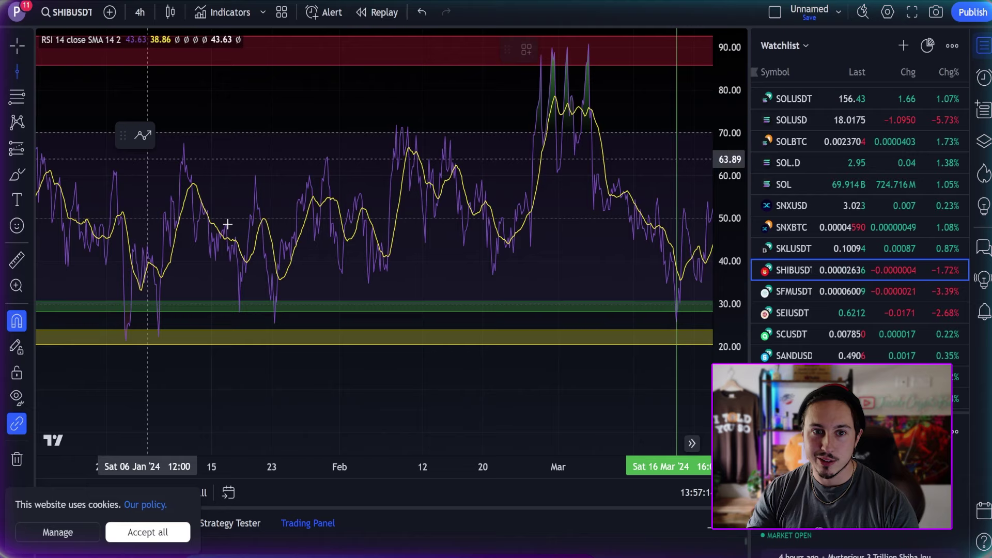
pyautogui.click(275, 298)
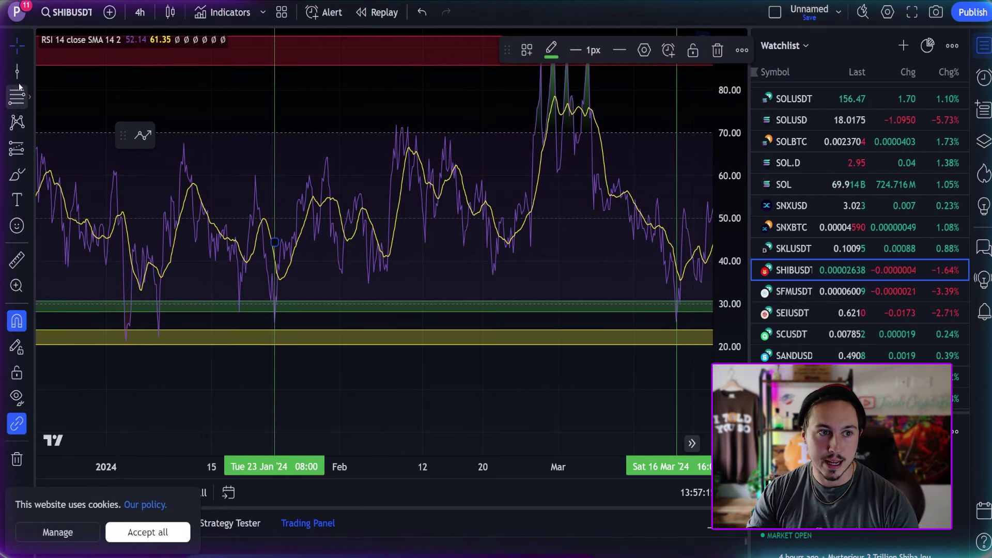
pyautogui.click(160, 225)
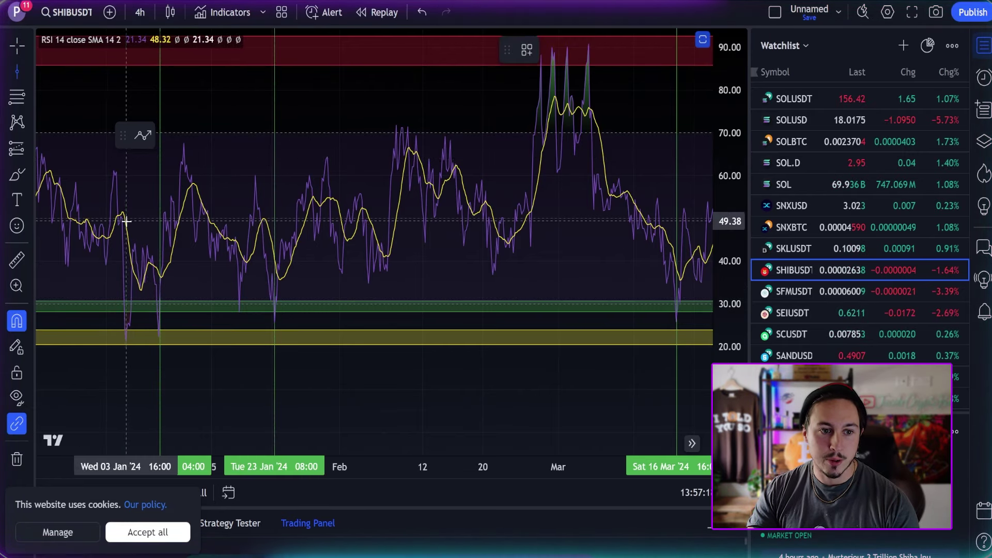
pyautogui.click(127, 221)
# Step: Restore the full chart layout and examine the price action around the vertical lines marking the March and April RSI lows
pyautogui.scroll(-2, 207, 269)
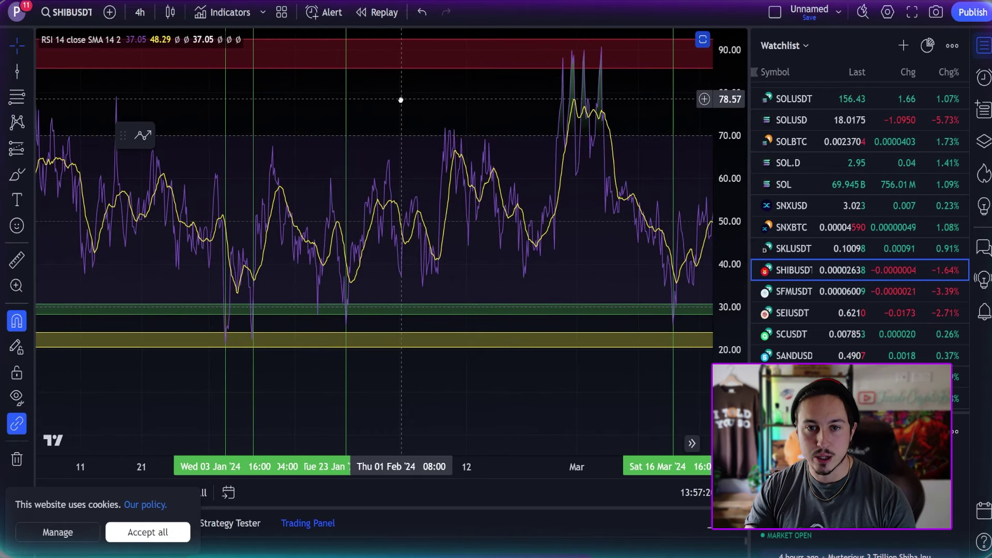
pyautogui.click(704, 40)
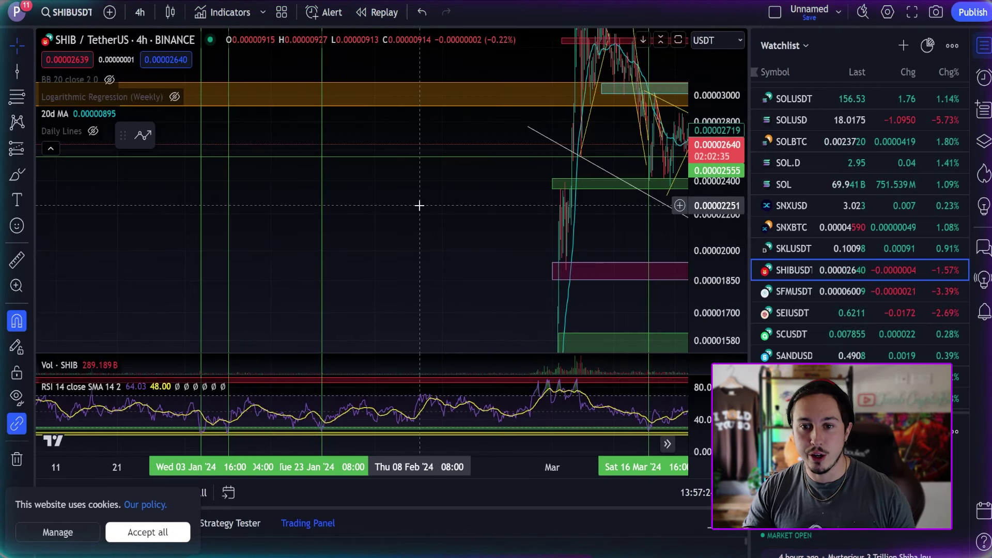
pyautogui.scroll(3, 453, 218)
pyautogui.scroll(-5, 453, 218)
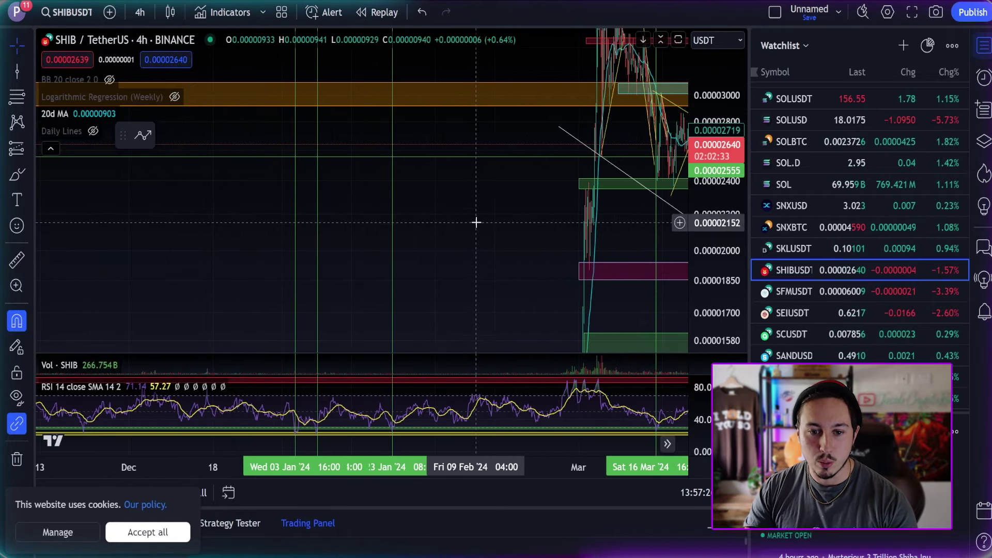
pyautogui.scroll(5, 210, 255)
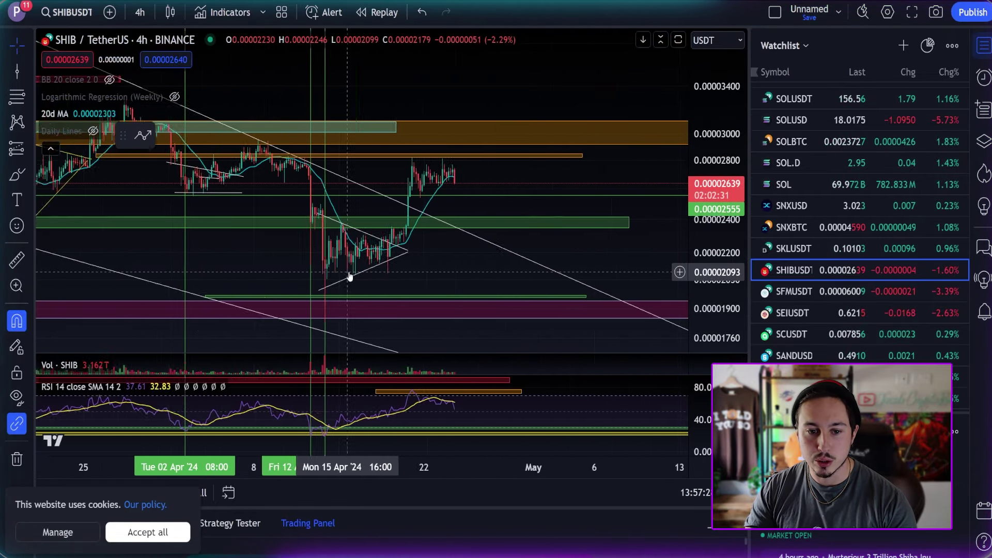
pyautogui.scroll(4, 424, 275)
pyautogui.moveTo(414, 261); pyautogui.dragTo(683, 237)
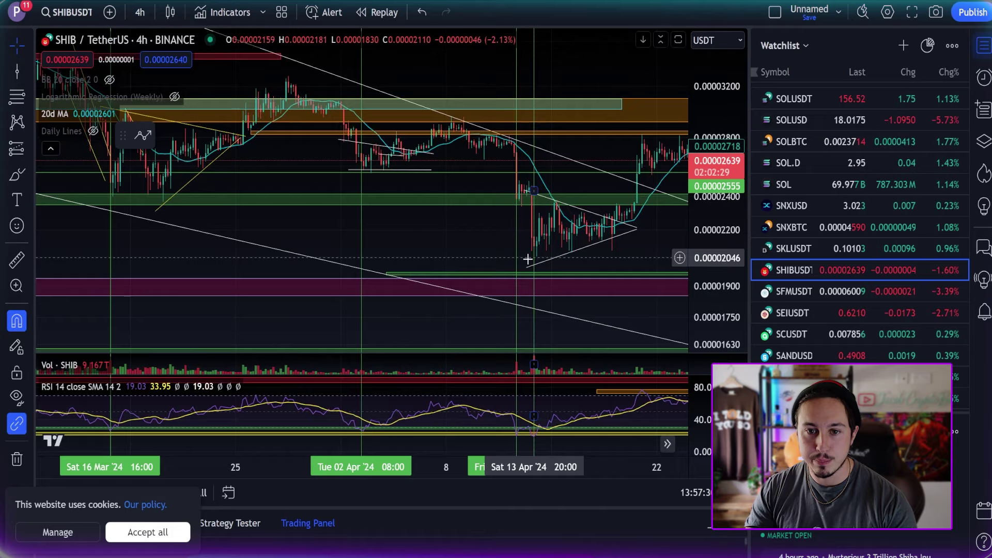
pyautogui.scroll(5, 530, 261)
pyautogui.scroll(2, 553, 276)
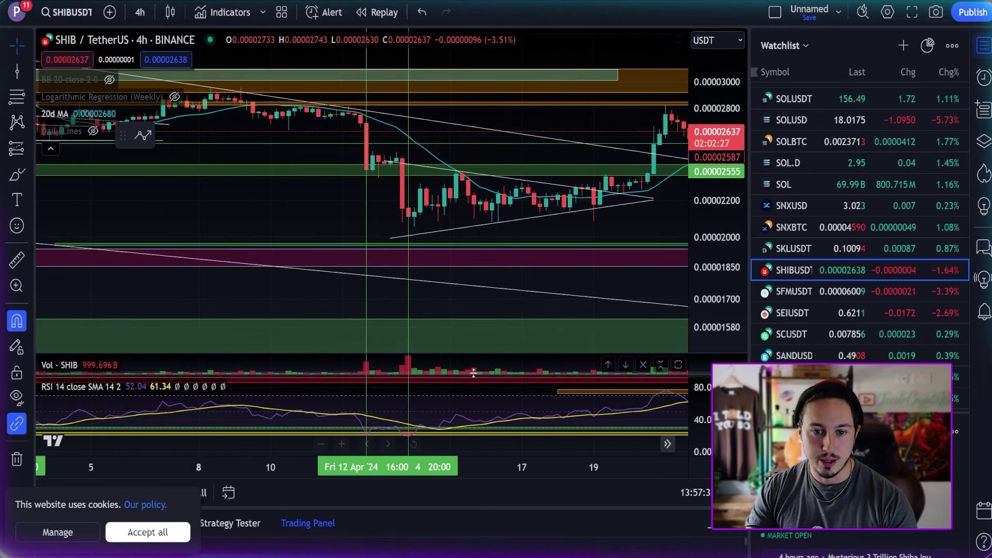
pyautogui.scroll(-5, 465, 429)
pyautogui.scroll(4, 509, 413)
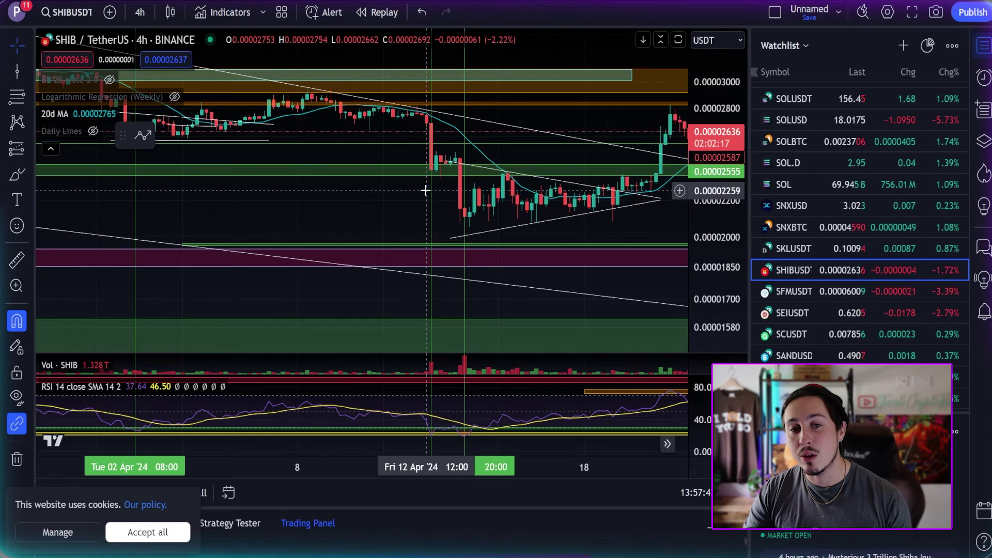
pyautogui.scroll(-5, 468, 242)
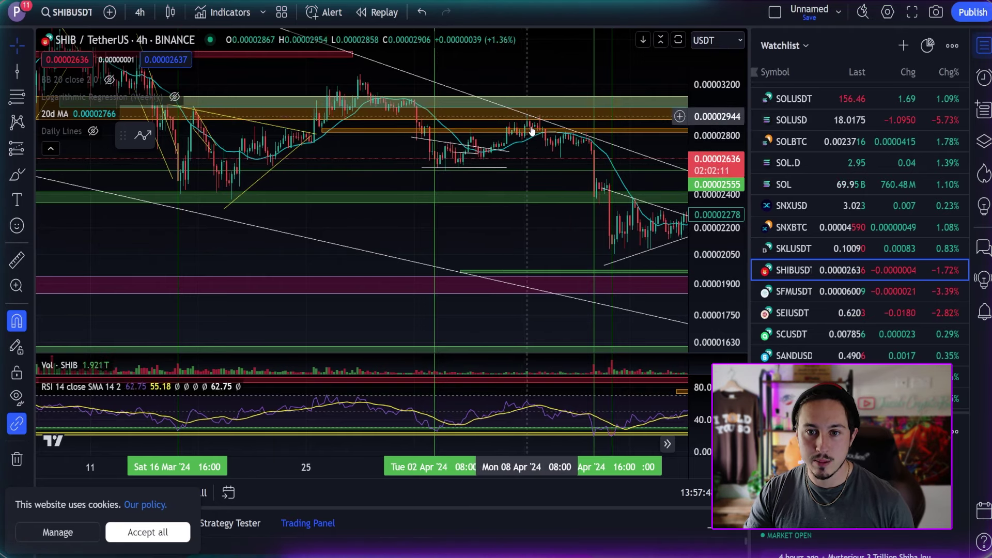
pyautogui.scroll(-3, 532, 130)
pyautogui.scroll(-2, 396, 285)
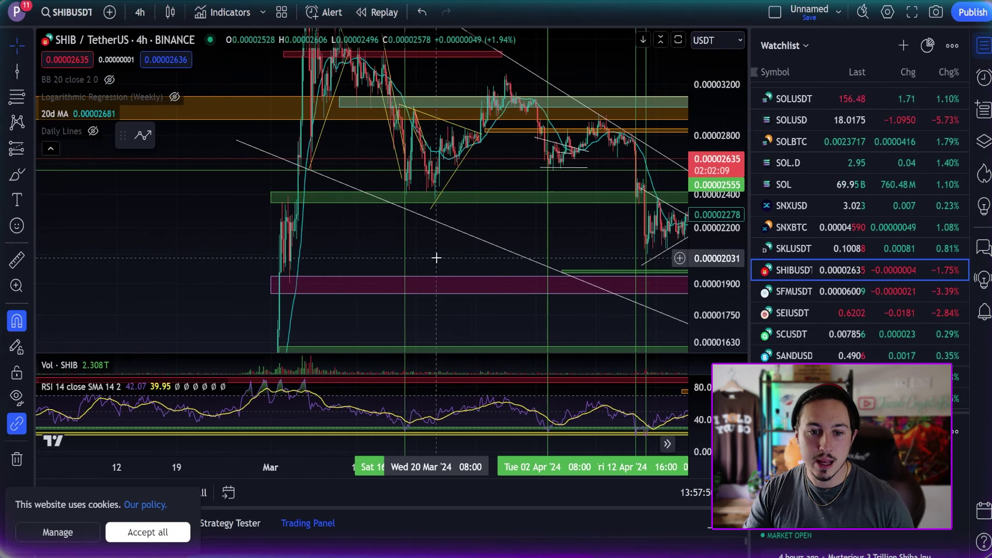
pyautogui.moveTo(439, 255); pyautogui.dragTo(494, 237)
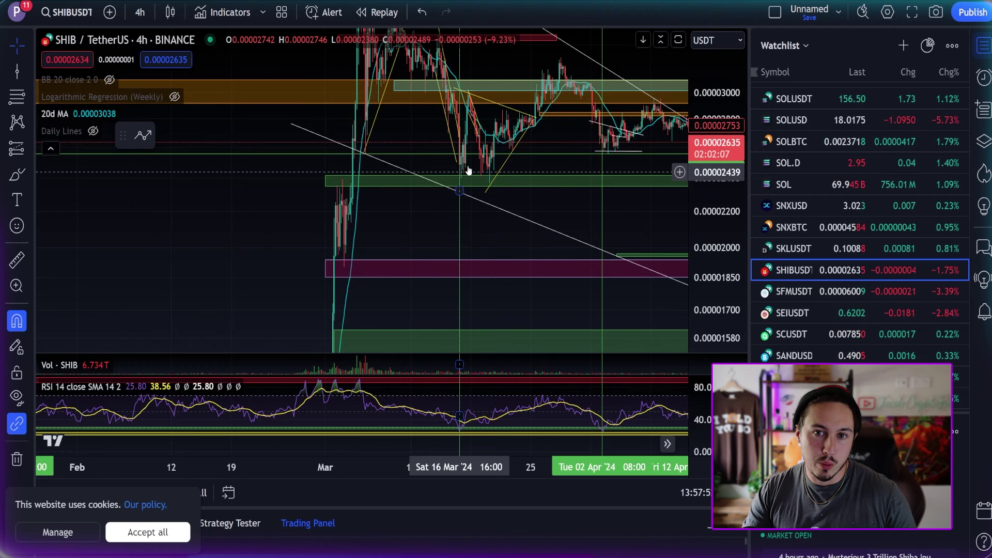
# Step: Draw a price range from the 16 March low at about 0.00002389 up to the late-March high
pyautogui.moveTo(620, 82); pyautogui.dragTo(582, 108)
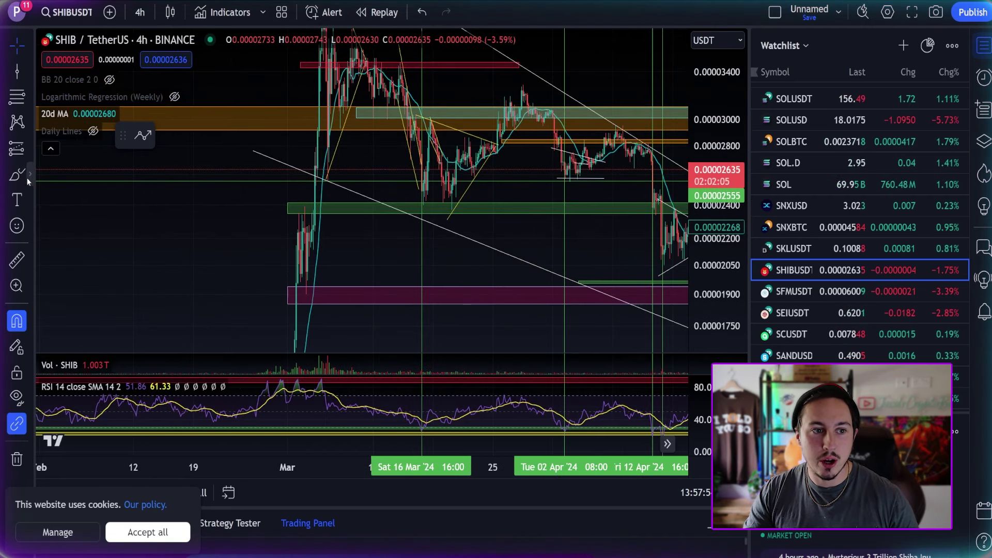
pyautogui.click(29, 175)
pyautogui.click(30, 149)
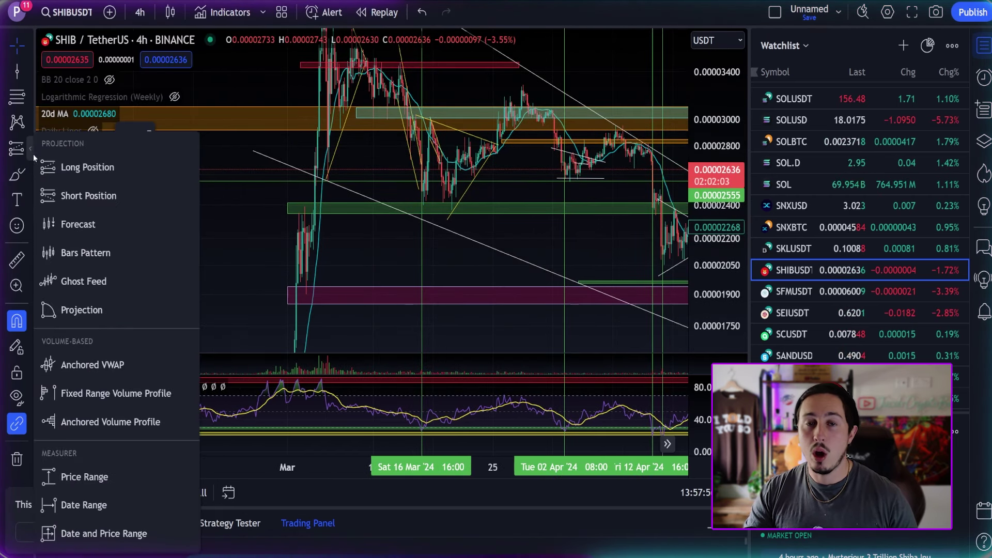
pyautogui.click(82, 477)
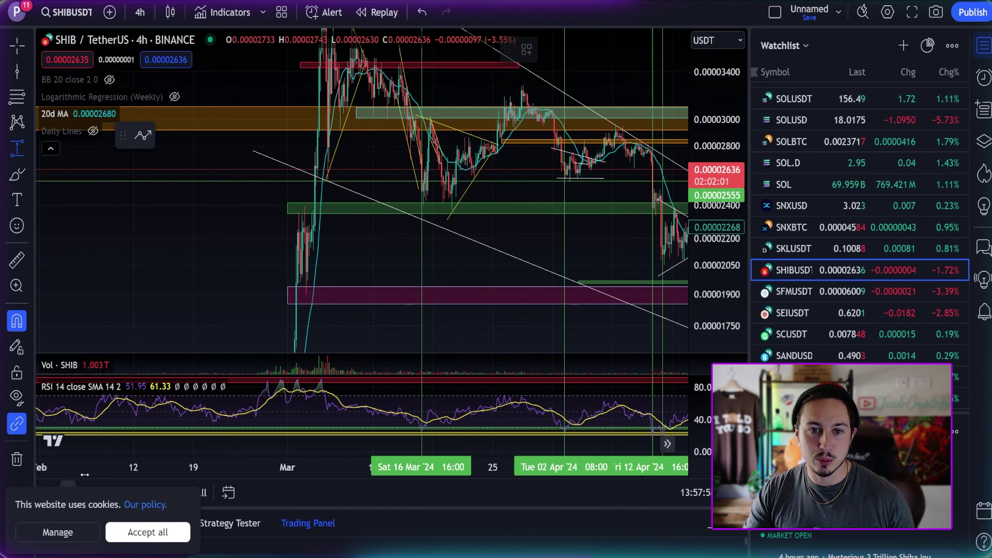
pyautogui.click(421, 207)
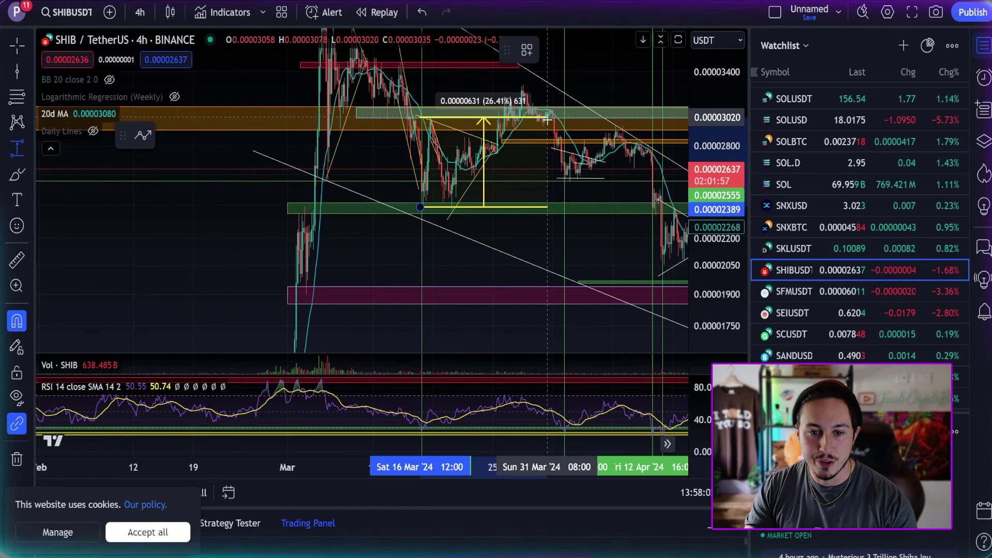
pyautogui.click(571, 83)
# Step: Draw a second price range from about 0.00002577 at the 2 April line up to about 0.00002961
pyautogui.moveTo(597, 84); pyautogui.dragTo(437, 112)
pyautogui.click(17, 148)
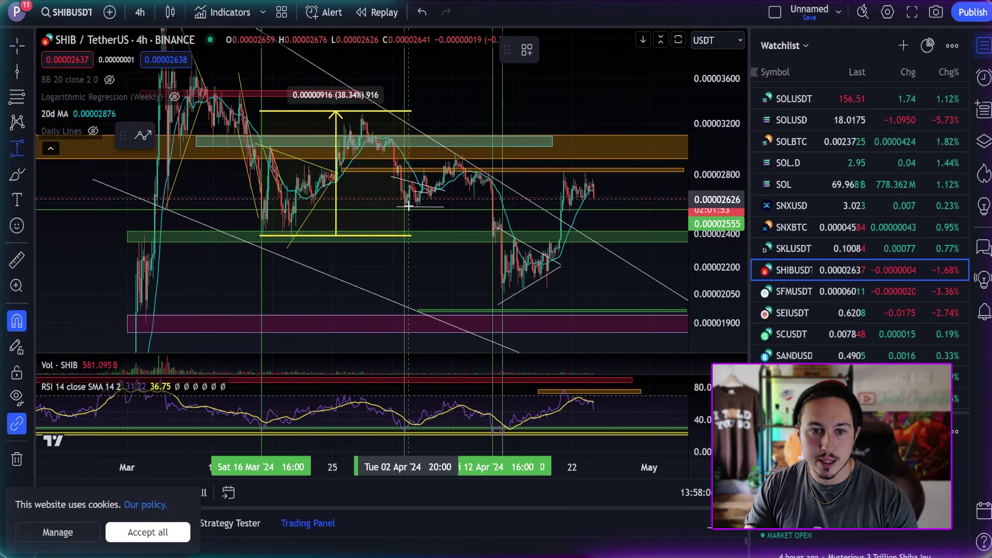
pyautogui.click(409, 206)
pyautogui.click(501, 153)
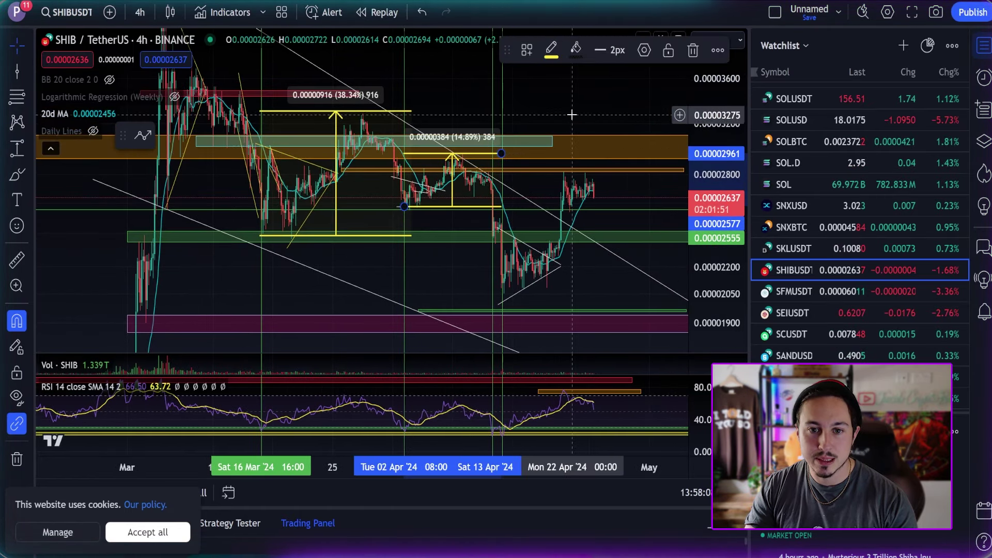
# Step: Draw a downward price range from about 0.00002385 at the 12 April line to the 13 April low
pyautogui.scroll(8, 448, 301)
pyautogui.moveTo(444, 279); pyautogui.dragTo(574, 268)
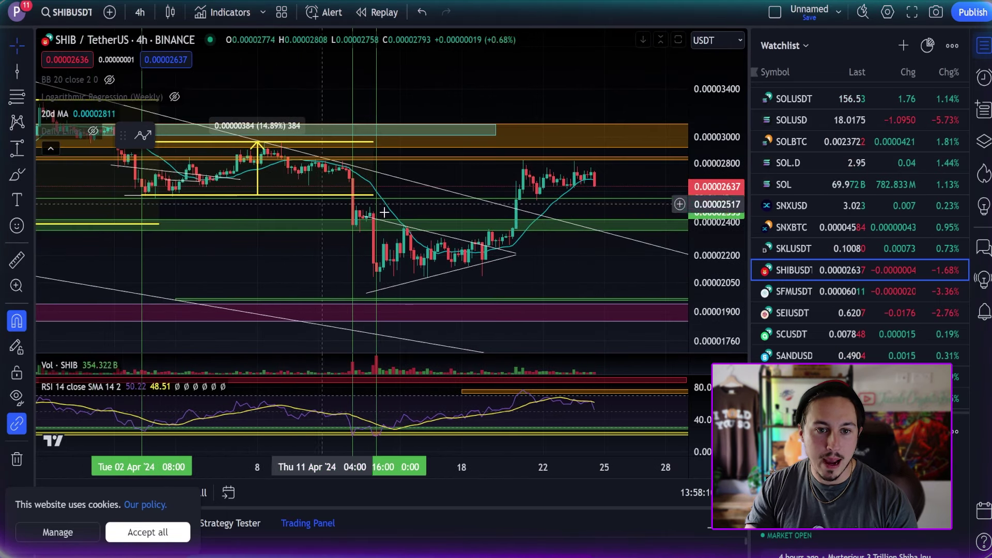
pyautogui.press('shift')
pyautogui.click(352, 225)
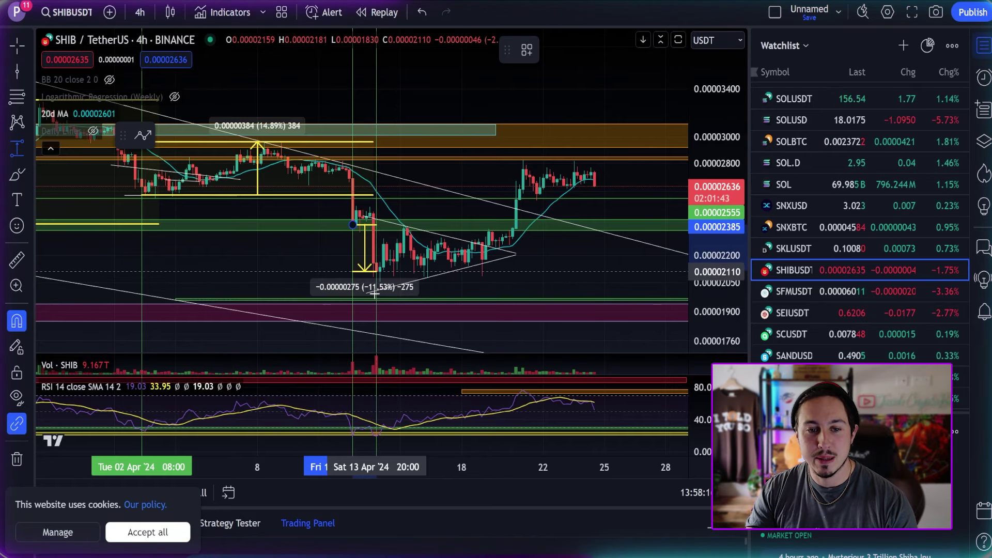
pyautogui.click(372, 278)
# Step: Draw a price range from about 0.00002053 at the 14 April low up to about 0.00002831
pyautogui.scroll(2, 498, 286)
pyautogui.scroll(1, 497, 286)
pyautogui.moveTo(491, 282); pyautogui.dragTo(760, 275)
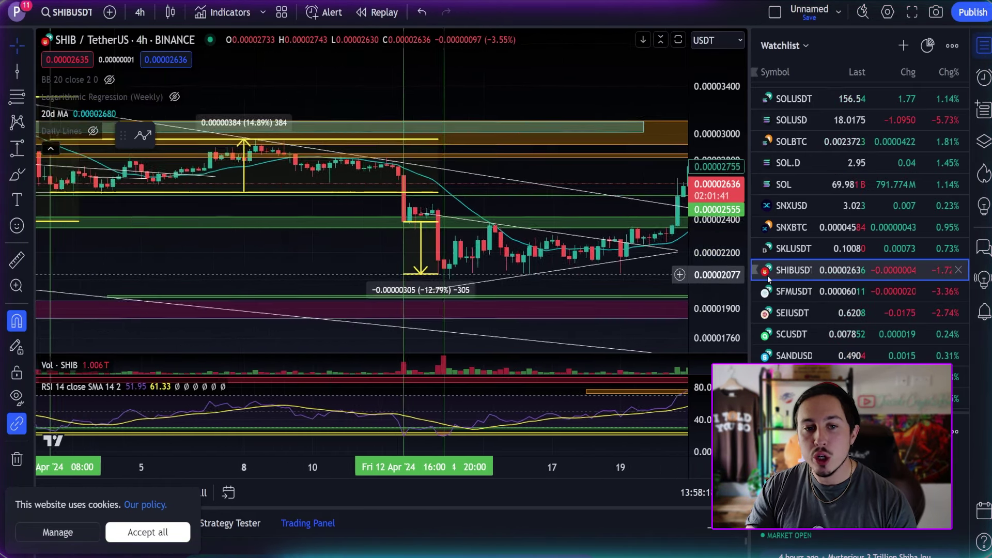
pyautogui.scroll(-5, 551, 274)
pyautogui.moveTo(557, 266); pyautogui.dragTo(427, 267)
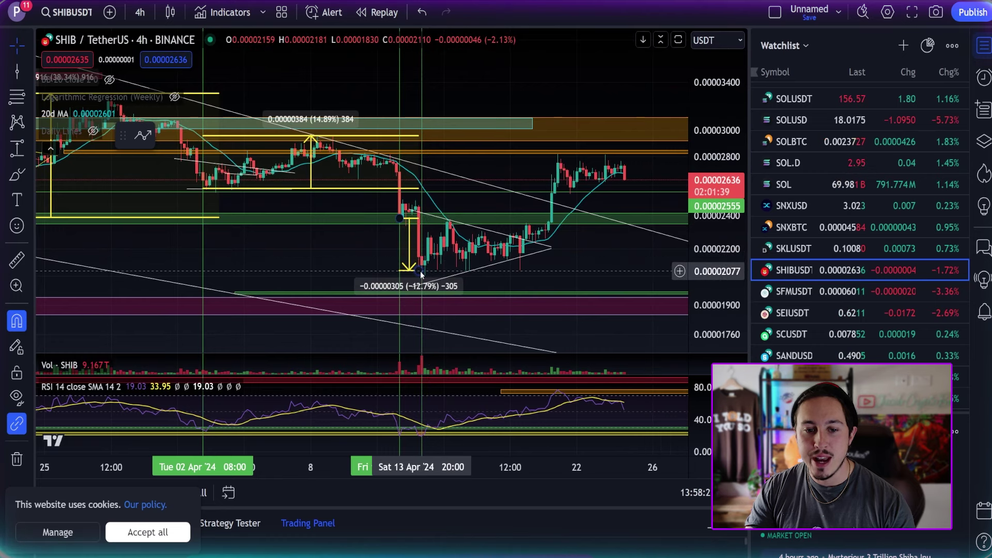
pyautogui.click(424, 276)
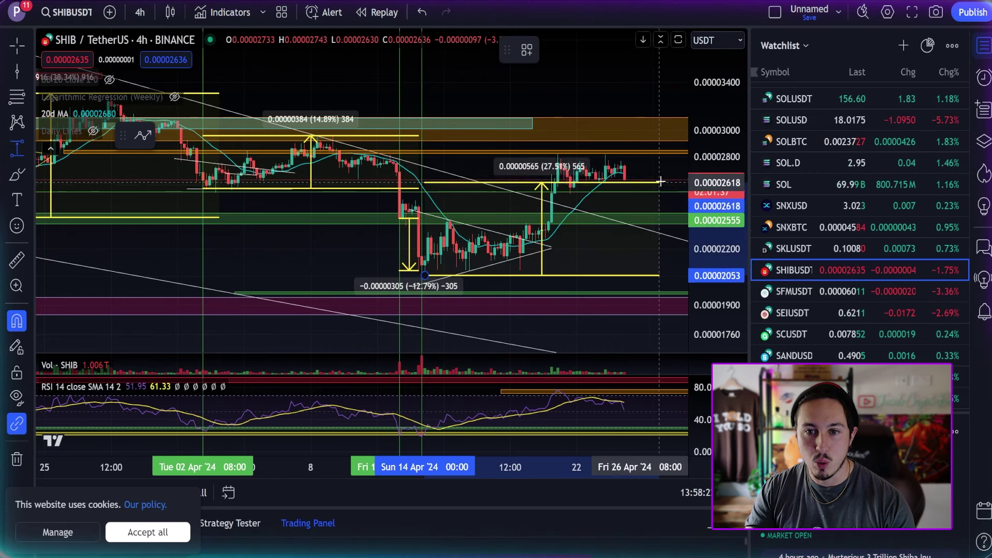
pyautogui.click(650, 153)
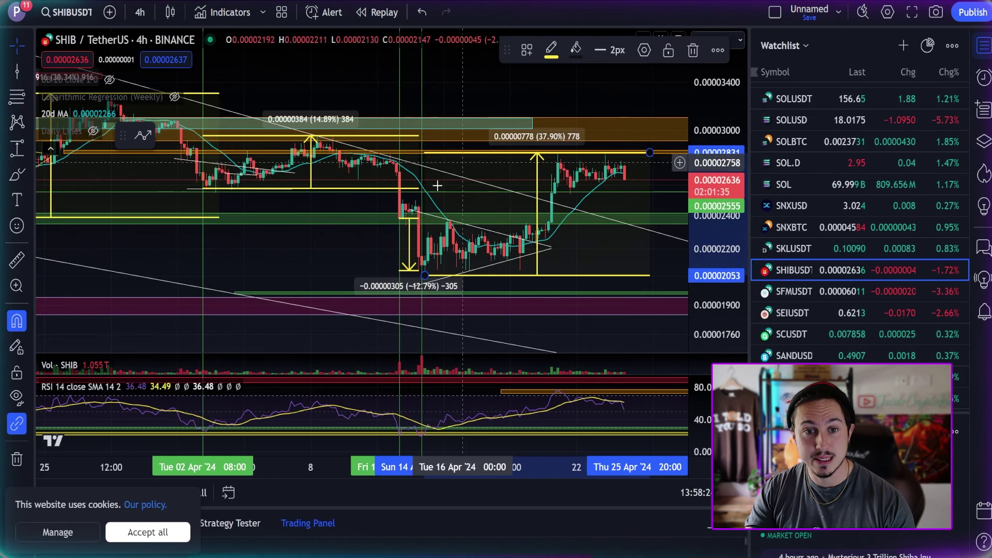
# Step: Recolour the line and background of the downward price range at the 12 April line red
pyautogui.click(409, 246)
pyautogui.click(552, 49)
pyautogui.click(549, 97)
pyautogui.click(576, 49)
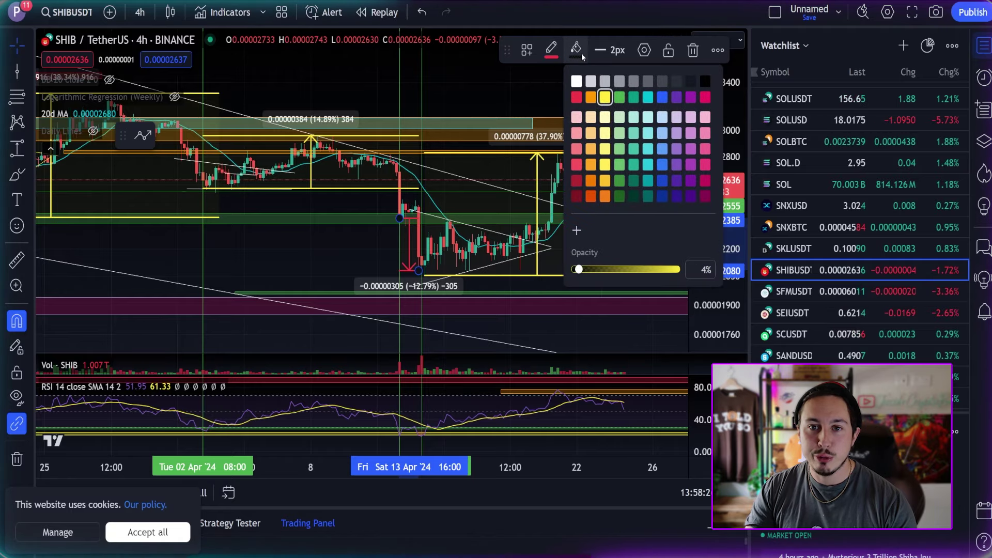
pyautogui.click(577, 97)
pyautogui.scroll(-6, 339, 257)
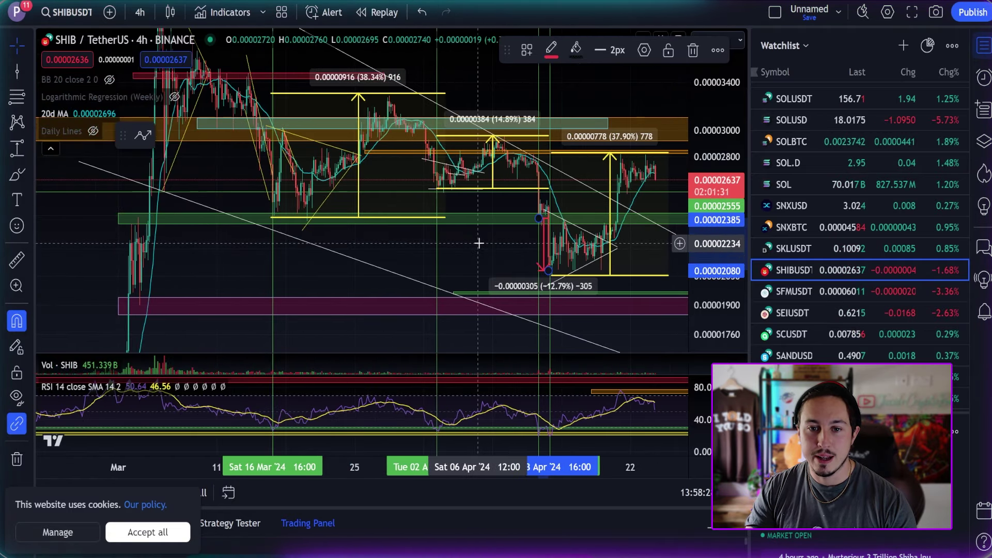
pyautogui.click(480, 242)
# Step: Draw a price range from the 3 January low at about 0.00000830 up to about 0.00001019
pyautogui.moveTo(714, 118); pyautogui.dragTo(672, 274)
pyautogui.scroll(-6, 492, 261)
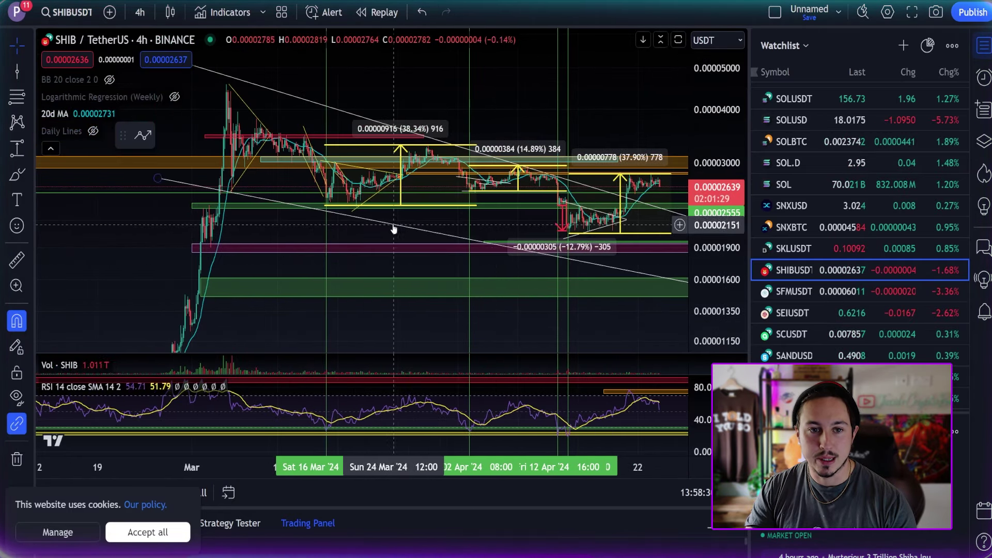
pyautogui.moveTo(382, 227); pyautogui.dragTo(685, 119)
pyautogui.moveTo(533, 190); pyautogui.dragTo(579, 68)
pyautogui.scroll(4, 474, 262)
pyautogui.moveTo(474, 262); pyautogui.dragTo(545, 259)
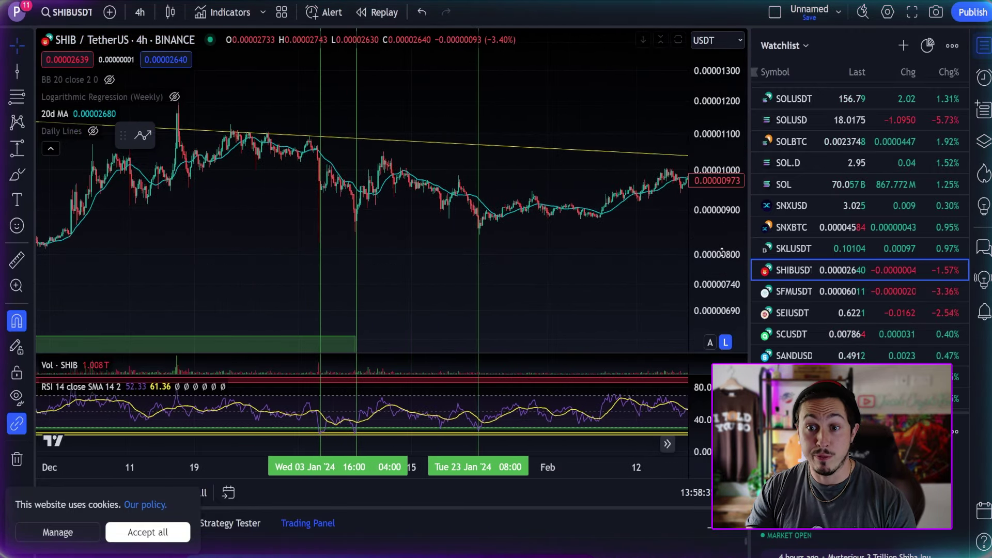
pyautogui.moveTo(716, 269); pyautogui.dragTo(716, 72)
pyautogui.scroll(2, 554, 130)
pyautogui.moveTo(168, 232); pyautogui.dragTo(257, 251)
pyautogui.click(16, 150)
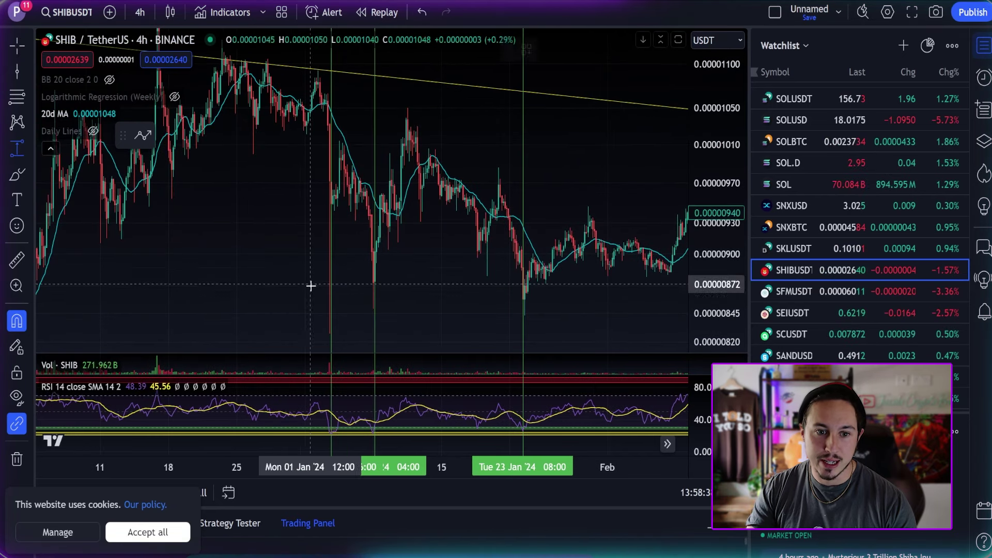
pyautogui.click(326, 331)
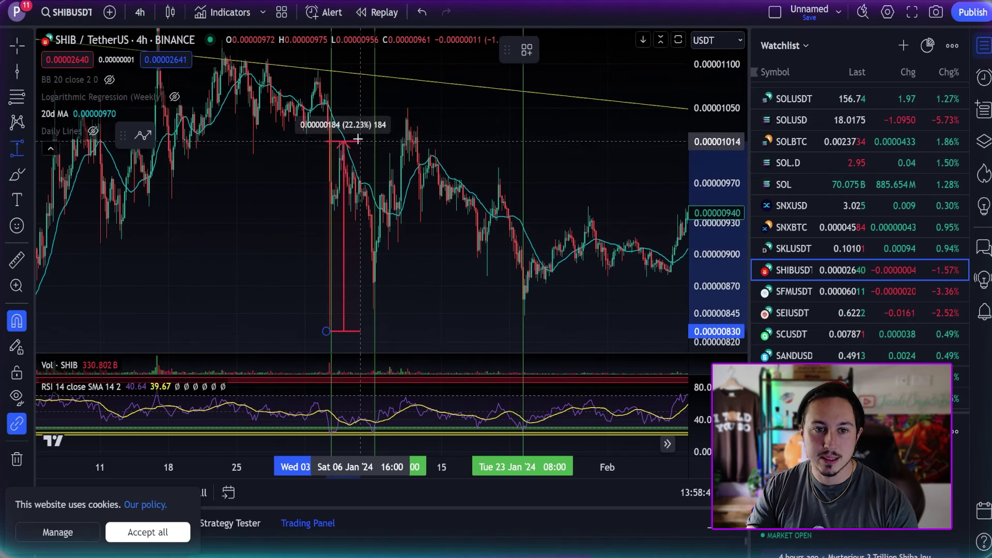
pyautogui.click(358, 136)
# Step: Recolour the line of the price range at the 3 January low yellow
pyautogui.click(546, 55)
pyautogui.click(567, 97)
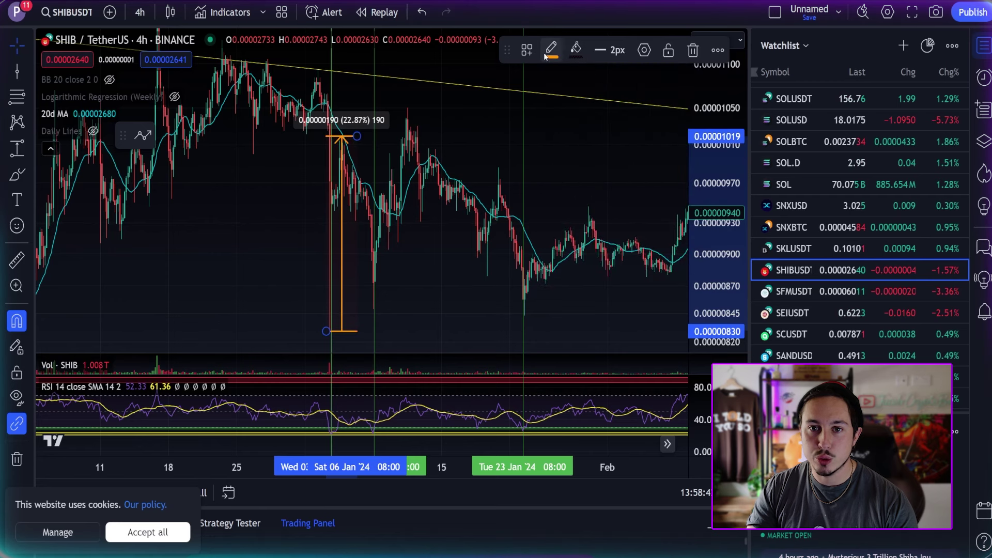
pyautogui.click(550, 51)
pyautogui.click(582, 98)
pyautogui.click(575, 48)
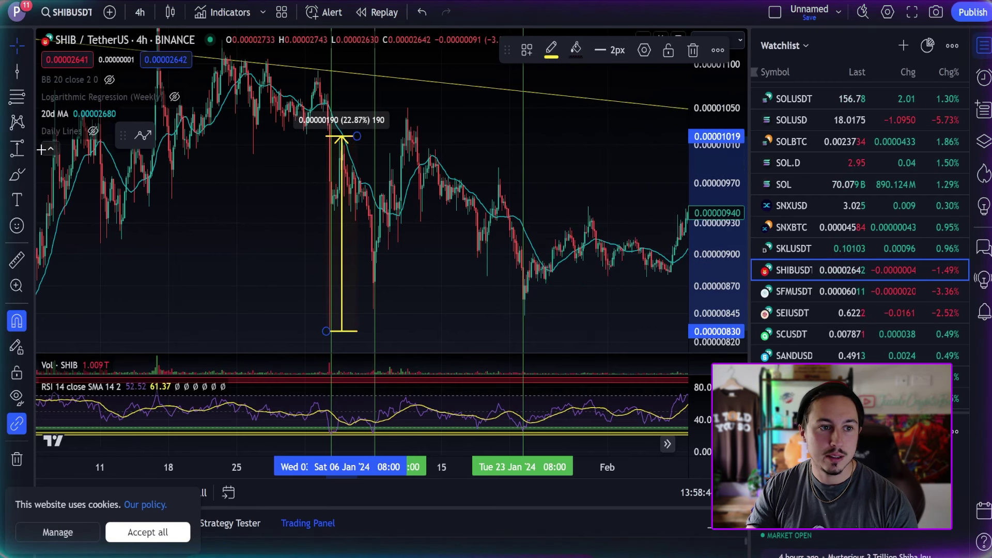
# Step: Draw a price range from the 8 January low at about 0.00000850 up to the following mid-January high
pyautogui.click(17, 149)
pyautogui.click(378, 307)
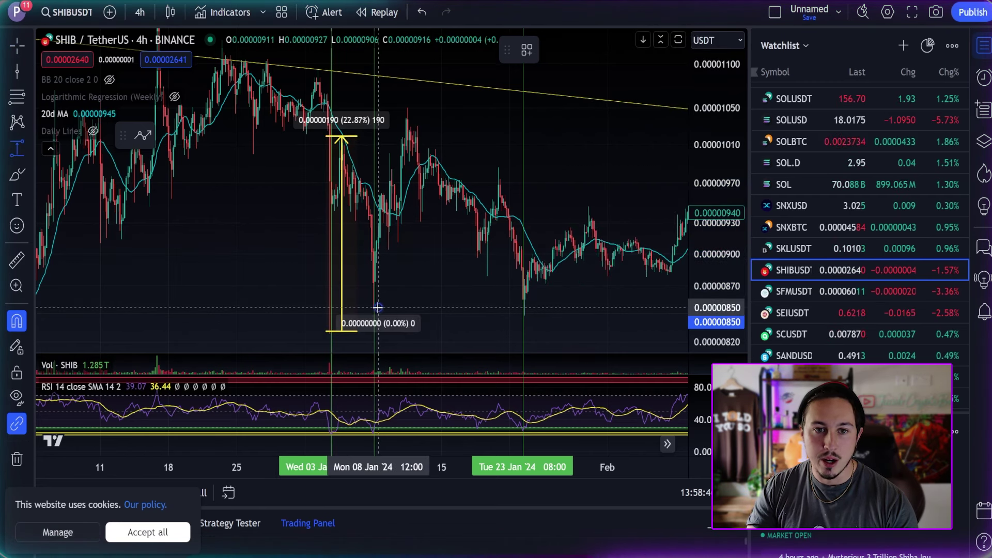
pyautogui.click(465, 106)
# Step: Draw a price range from about 0.00000842 at the 23 January line up to just above the following rally's high
pyautogui.click(18, 149)
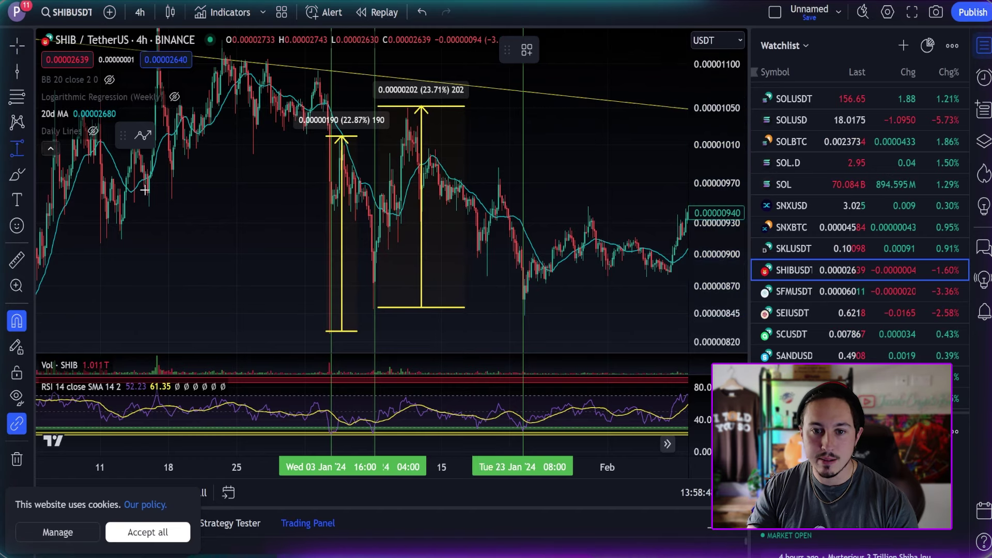
pyautogui.click(523, 317)
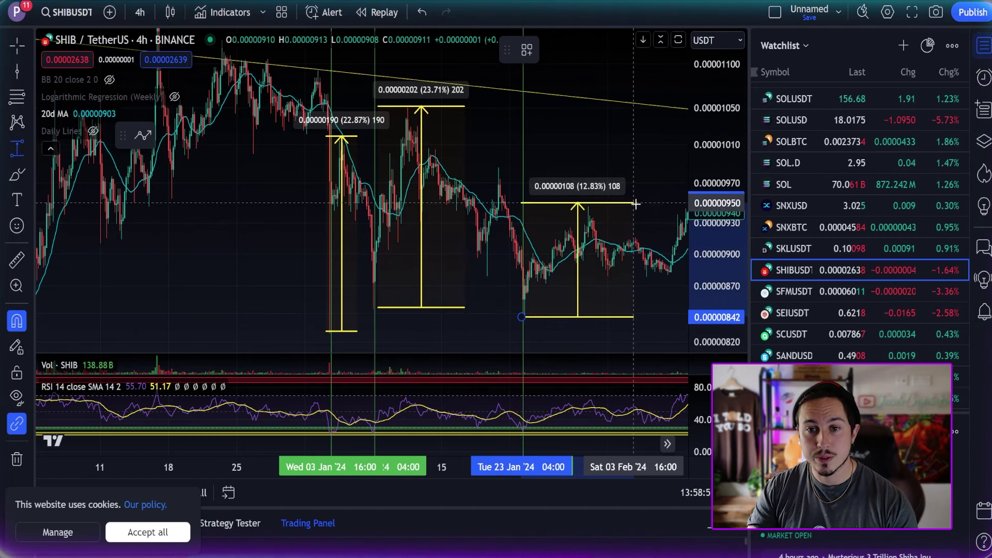
pyautogui.click(643, 201)
# Step: Examine the measured price ranges from January through April together on the 4-hour chart
pyautogui.scroll(-3, 625, 183)
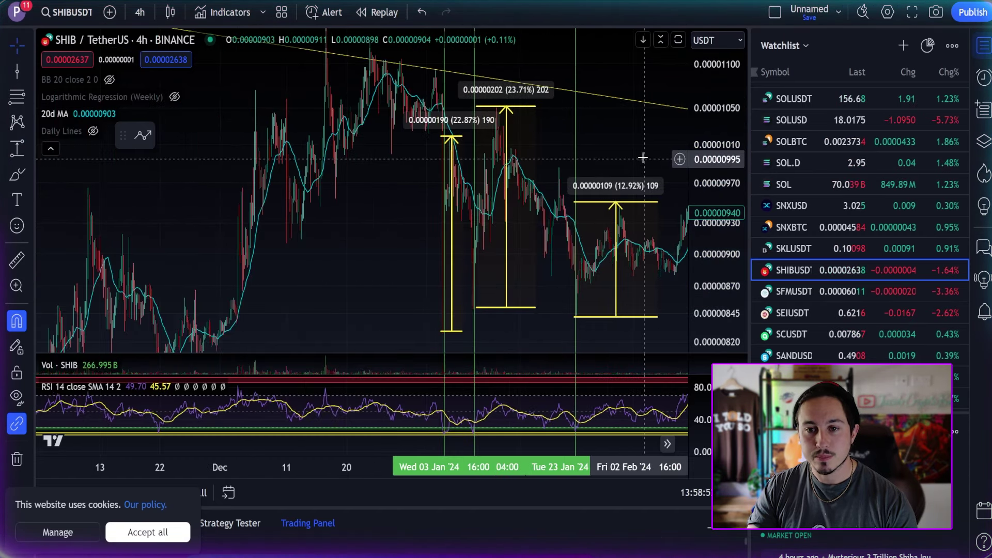
pyautogui.moveTo(642, 158); pyautogui.dragTo(481, 134)
pyautogui.scroll(-6, 598, 283)
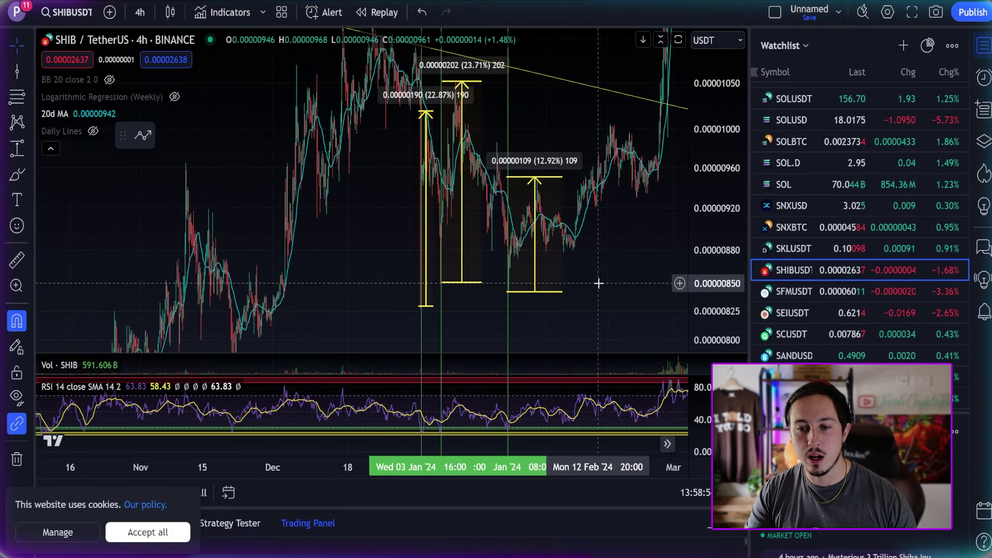
pyautogui.moveTo(632, 282); pyautogui.dragTo(388, 284)
pyautogui.scroll(-3, 490, 284)
pyautogui.moveTo(710, 121); pyautogui.dragTo(720, 355)
pyautogui.scroll(-3, 461, 235)
pyautogui.moveTo(518, 244); pyautogui.dragTo(271, 349)
pyautogui.scroll(5, 631, 303)
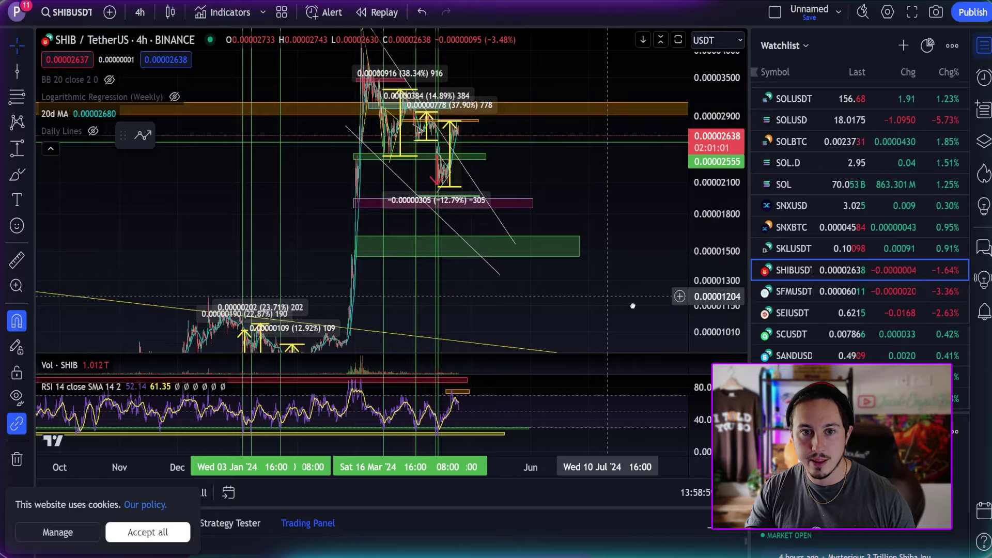
# Step: Maximise the RSI pane and examine its peaks and lows against the red, orange, green and yellow zones
pyautogui.click(678, 387)
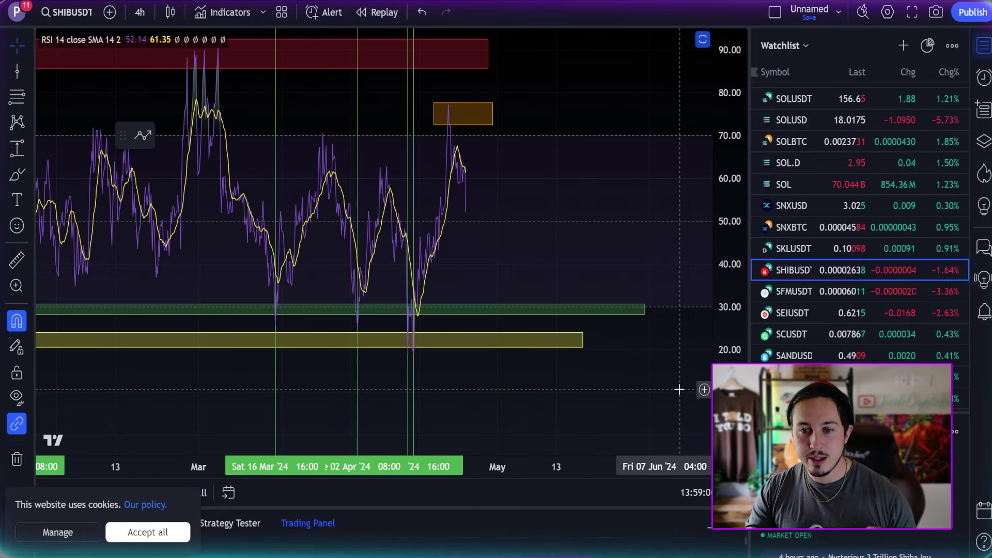
pyautogui.scroll(-3, 536, 110)
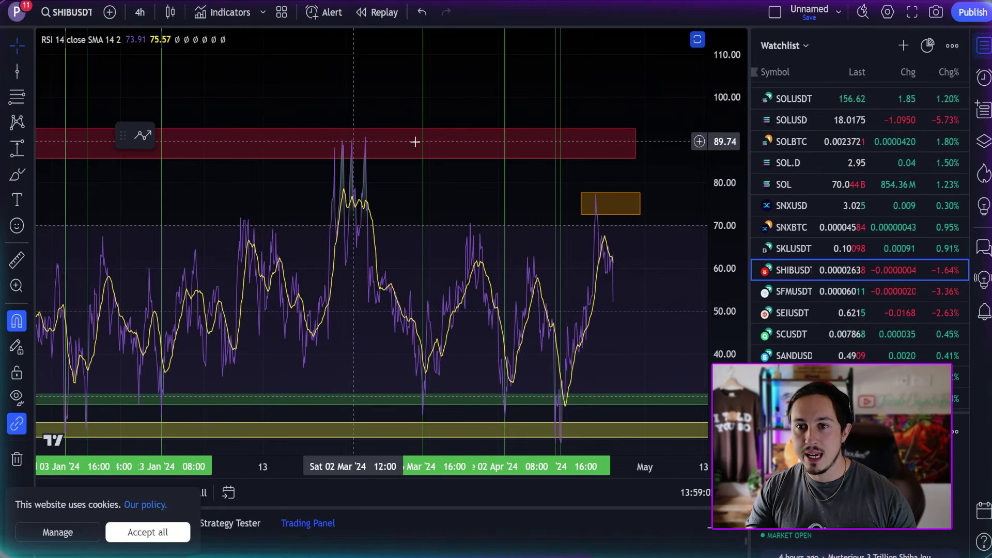
pyautogui.moveTo(383, 148); pyautogui.dragTo(476, 64)
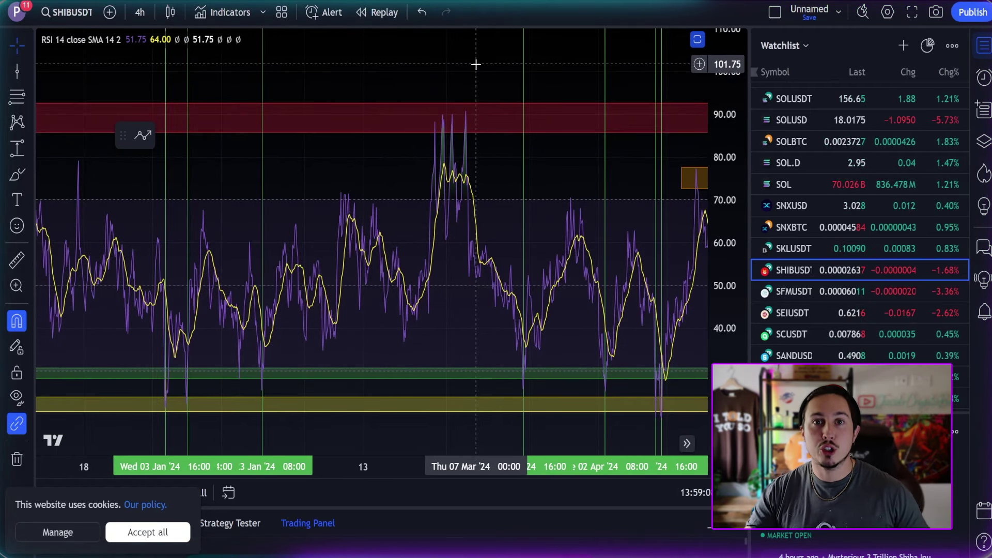
pyautogui.moveTo(459, 83); pyautogui.dragTo(396, 71)
pyautogui.scroll(4, 486, 181)
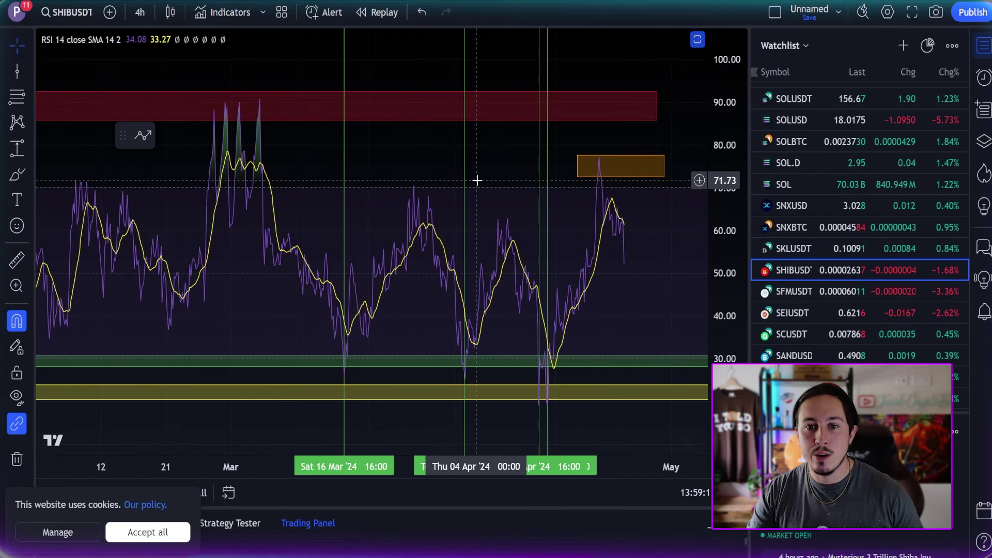
pyautogui.hscroll(-4, 336, 126)
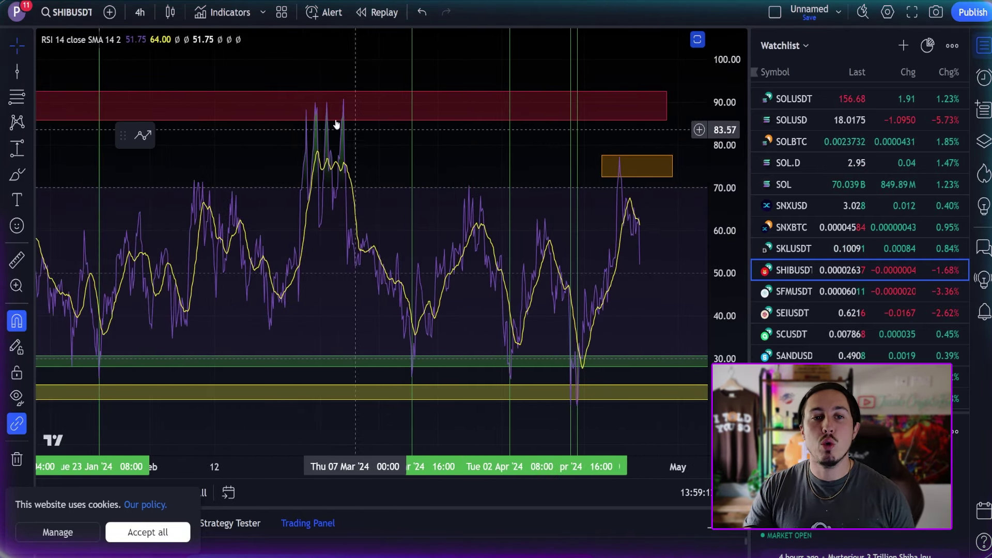
pyautogui.hscroll(5, 581, 373)
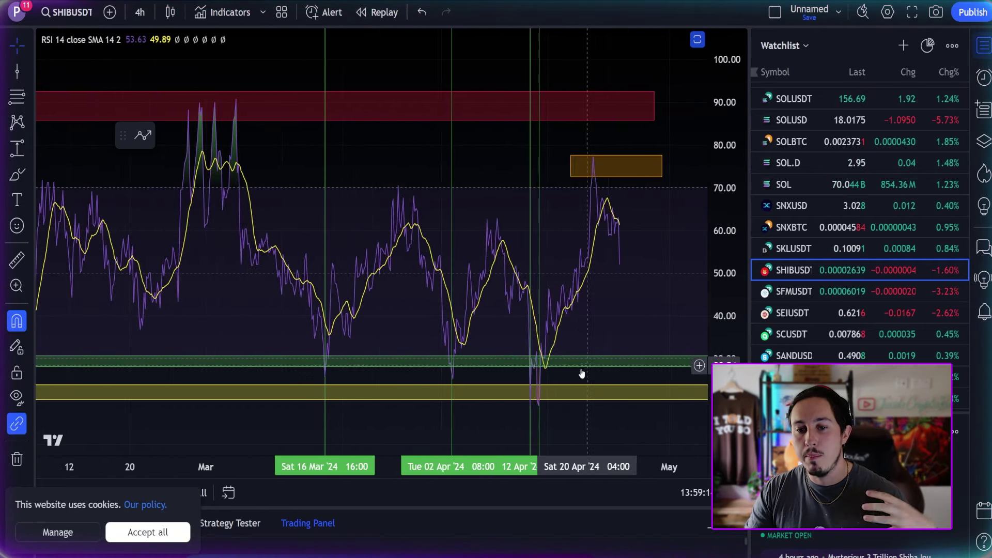
pyautogui.scroll(-5, 567, 149)
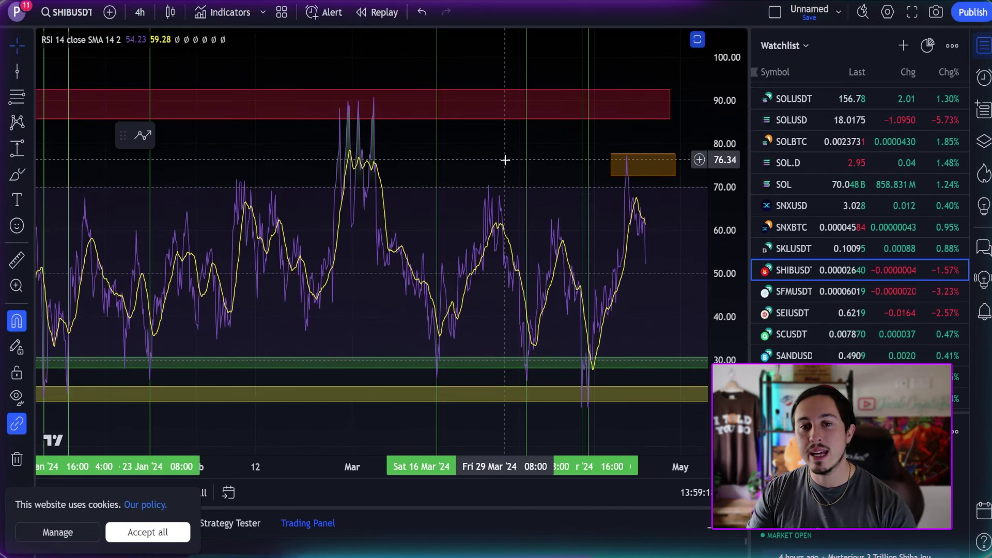
pyautogui.scroll(3, 476, 144)
pyautogui.scroll(-3, 474, 146)
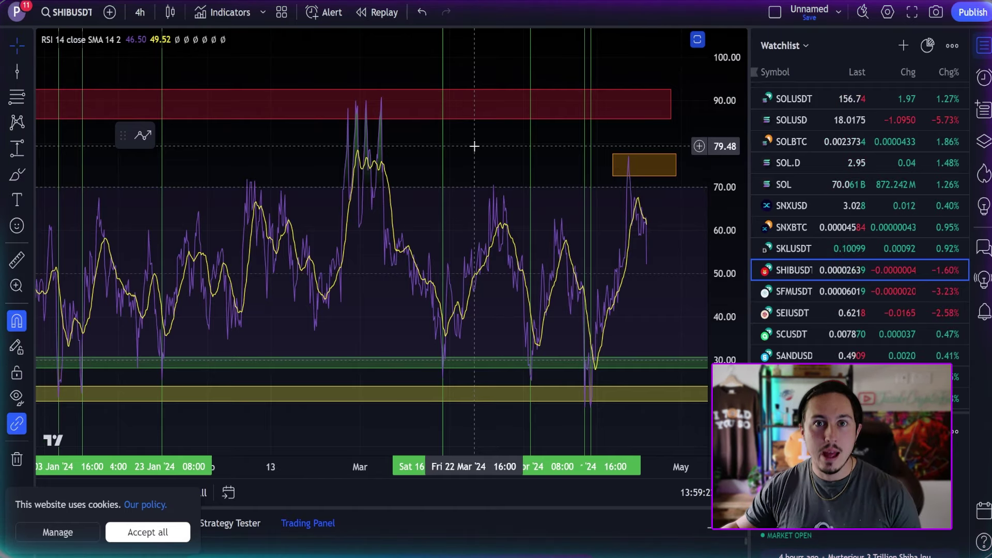
pyautogui.moveTo(618, 57); pyautogui.dragTo(594, 48)
# Step: Switch the chart to the 1-day interval and examine the RSI lows around the June 2022 and June 2023 vertical lines
pyautogui.click(139, 12)
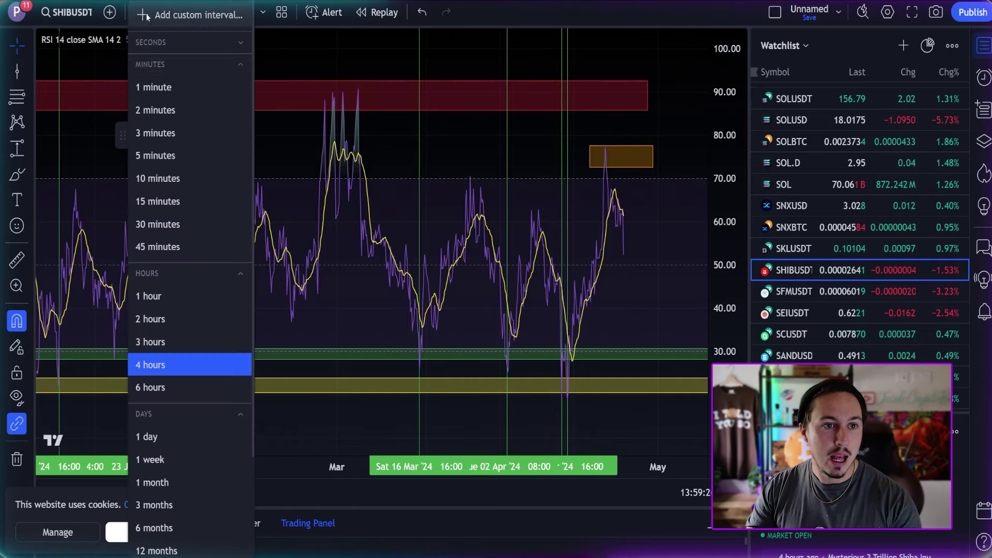
pyautogui.click(150, 438)
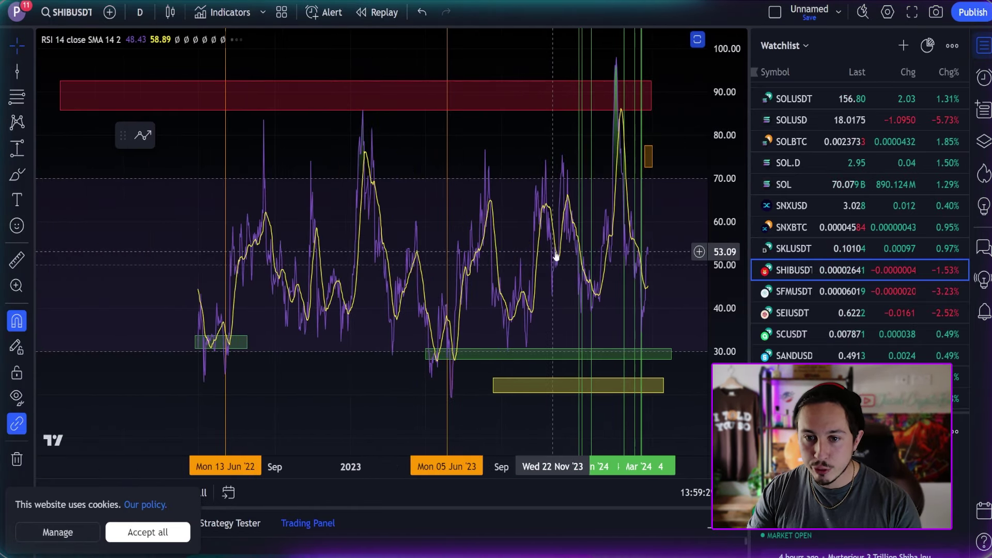
pyautogui.scroll(5, 341, 328)
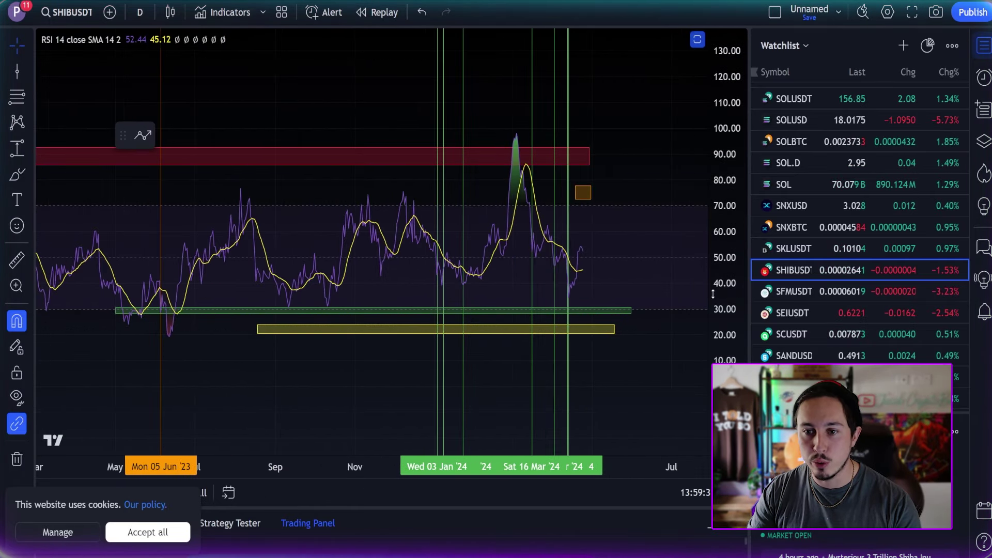
pyautogui.scroll(-3, 374, 408)
pyautogui.moveTo(349, 418); pyautogui.dragTo(469, 222)
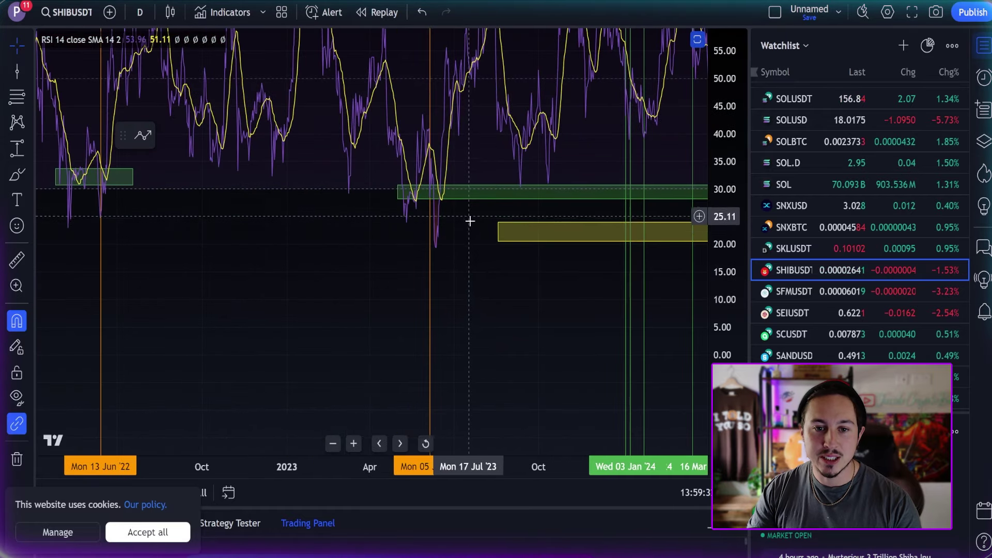
pyautogui.scroll(-2, 553, 298)
pyautogui.moveTo(553, 298); pyautogui.dragTo(361, 440)
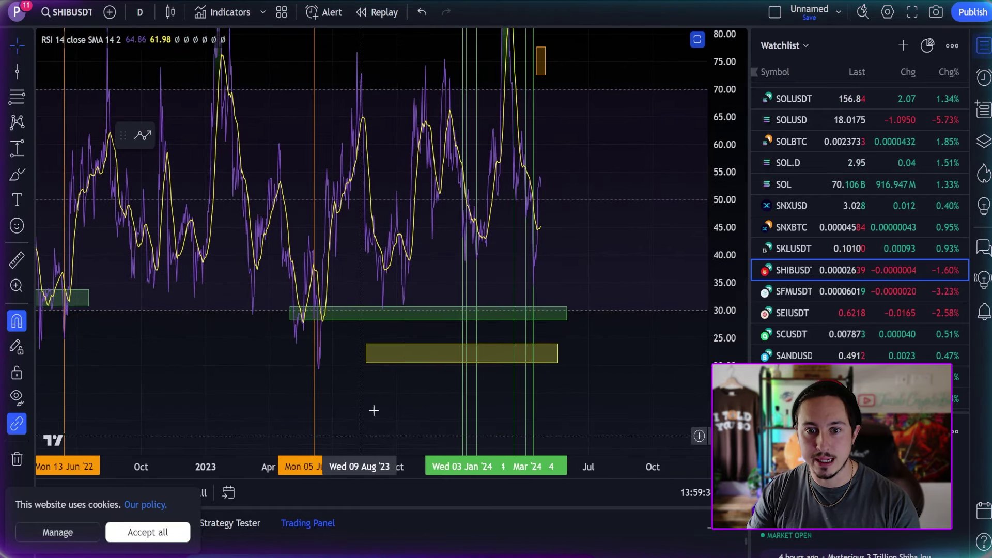
# Step: Return the chart to the 4-hour interval with the recent RSI lows in view
pyautogui.click(140, 12)
pyautogui.click(166, 363)
pyautogui.scroll(3, 545, 331)
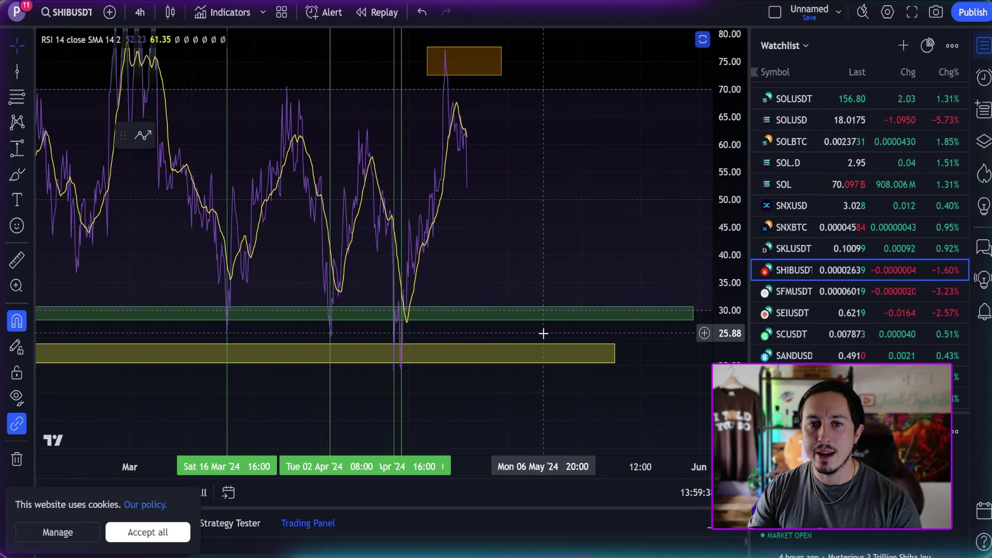
pyautogui.rightClick(510, 314)
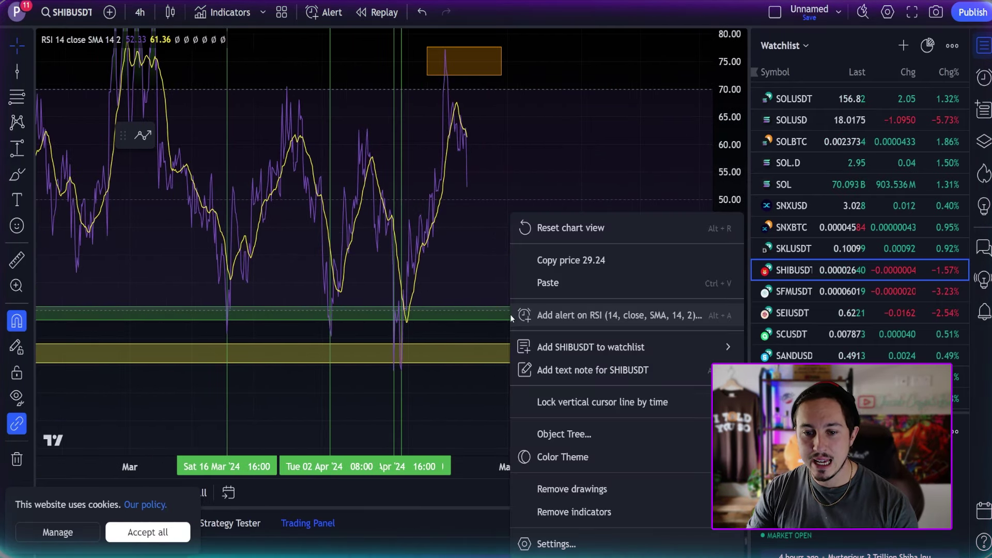
pyautogui.click(485, 316)
pyautogui.rightClick(487, 316)
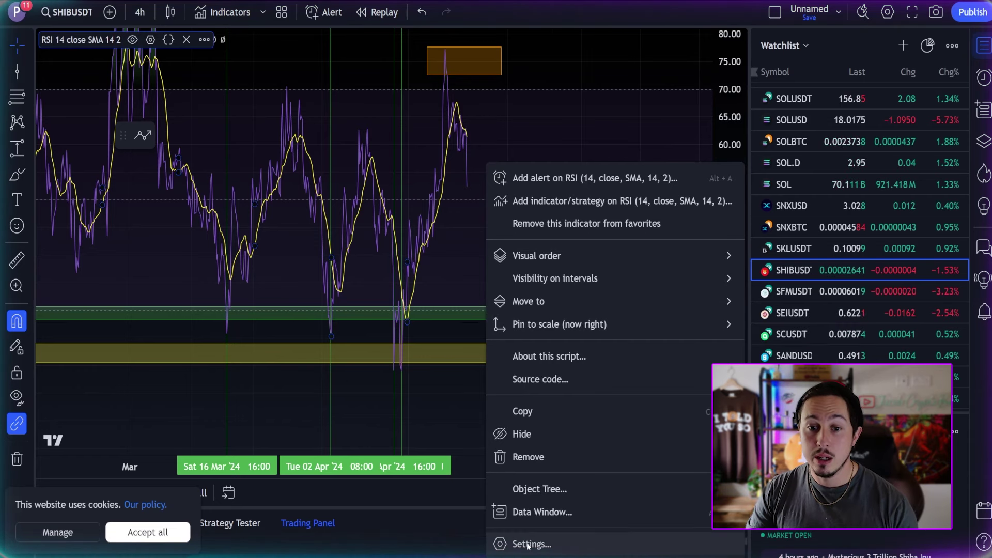
pyautogui.click(545, 180)
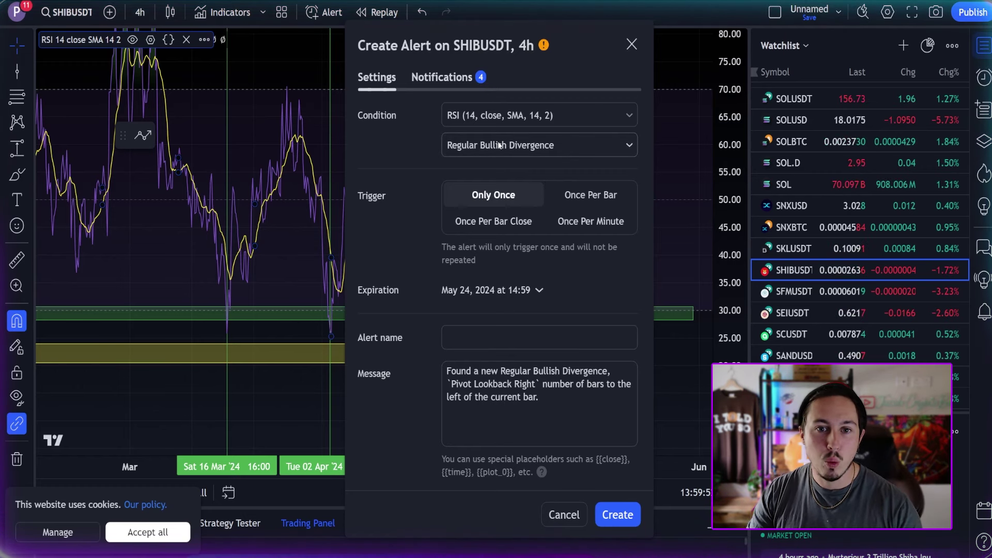
pyautogui.click(632, 44)
# Step: Set up a new alert on the 4-hour RSI with the condition Less Than a value of 30
pyautogui.rightClick(526, 252)
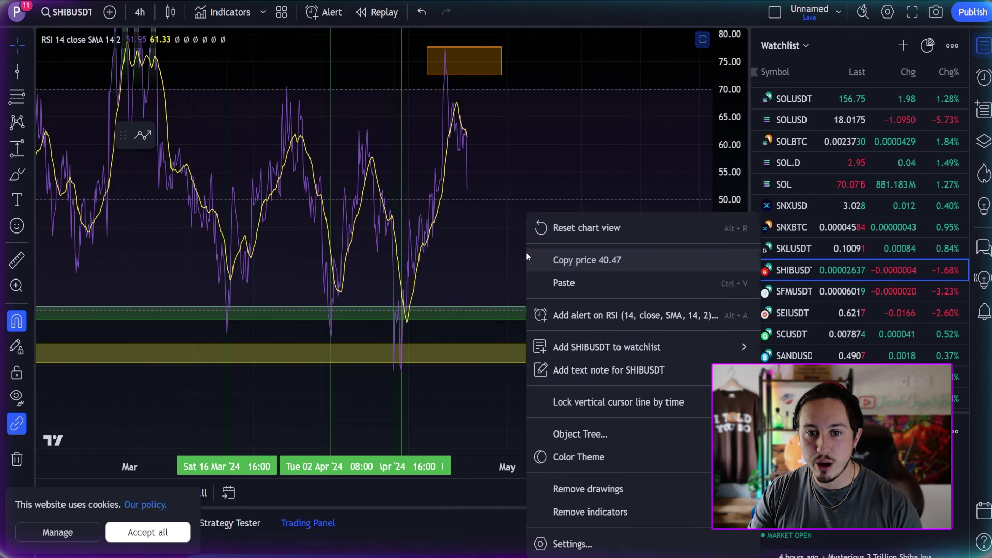
pyautogui.click(565, 316)
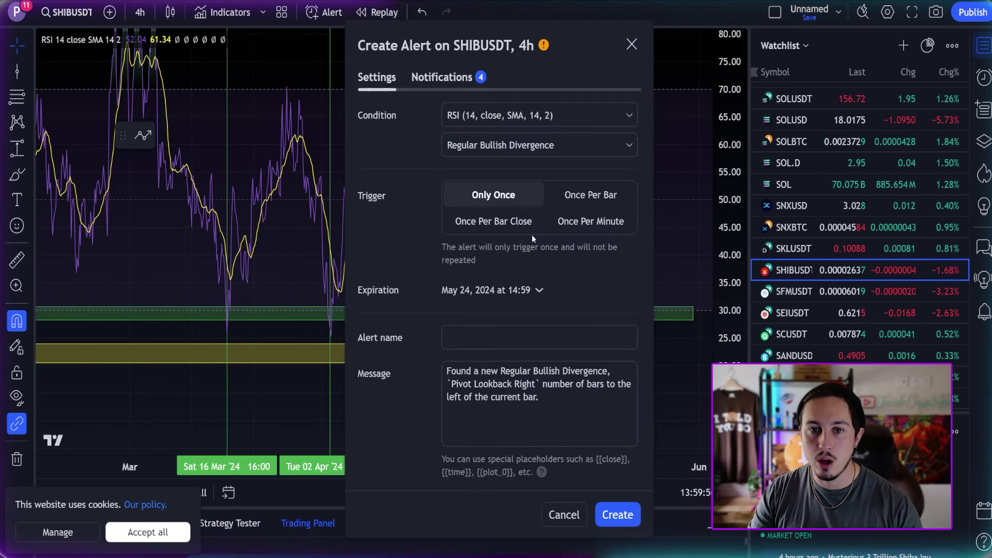
pyautogui.click(483, 148)
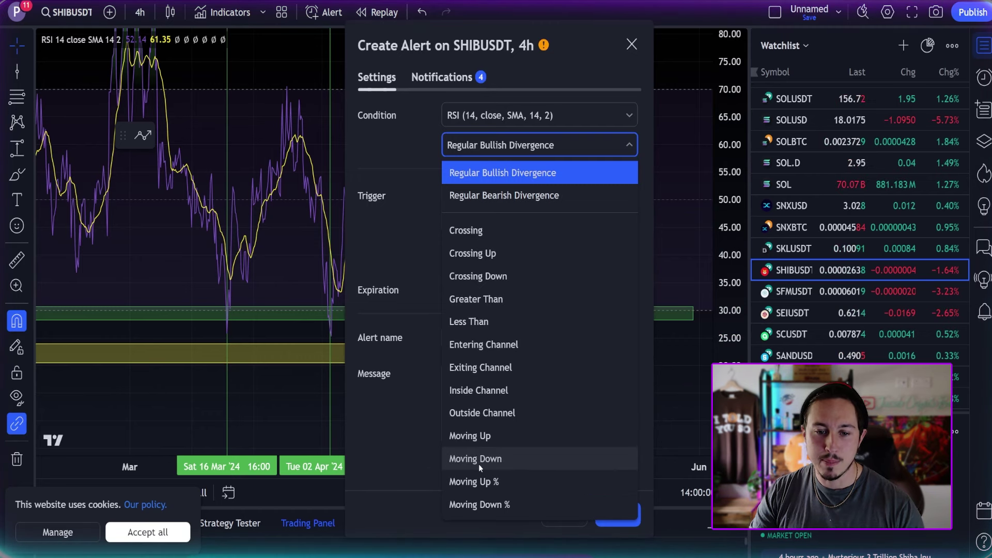
pyautogui.click(478, 322)
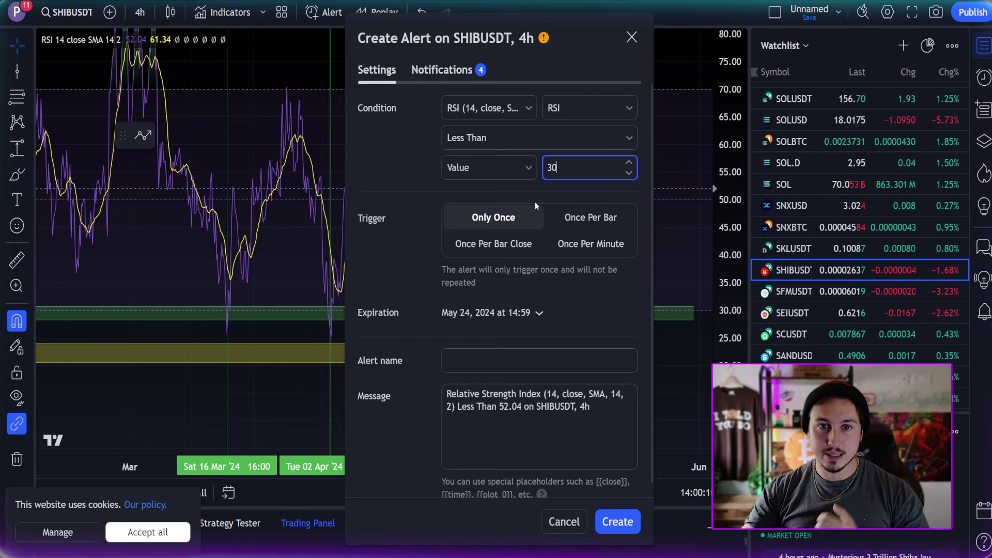
pyautogui.click(503, 110)
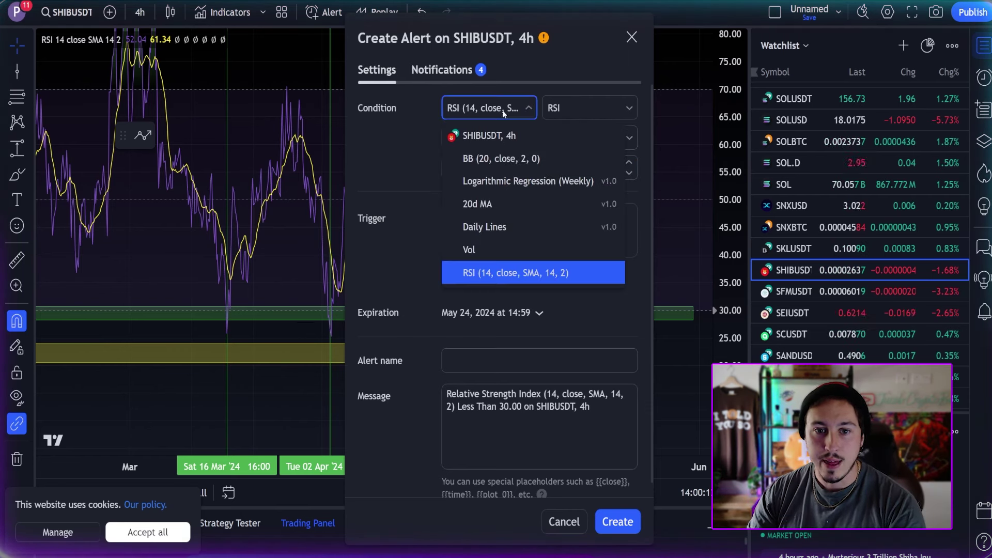
pyautogui.click(492, 277)
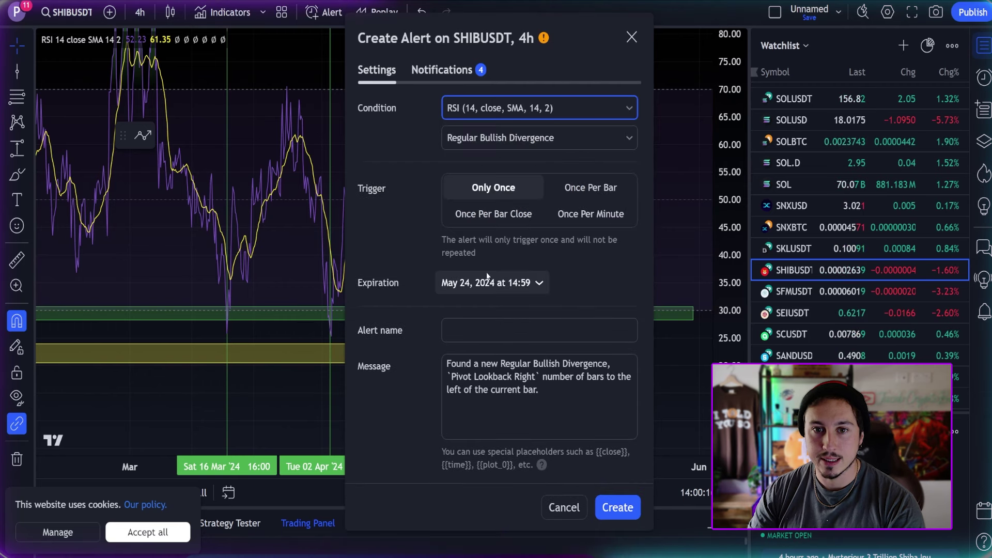
pyautogui.click(531, 143)
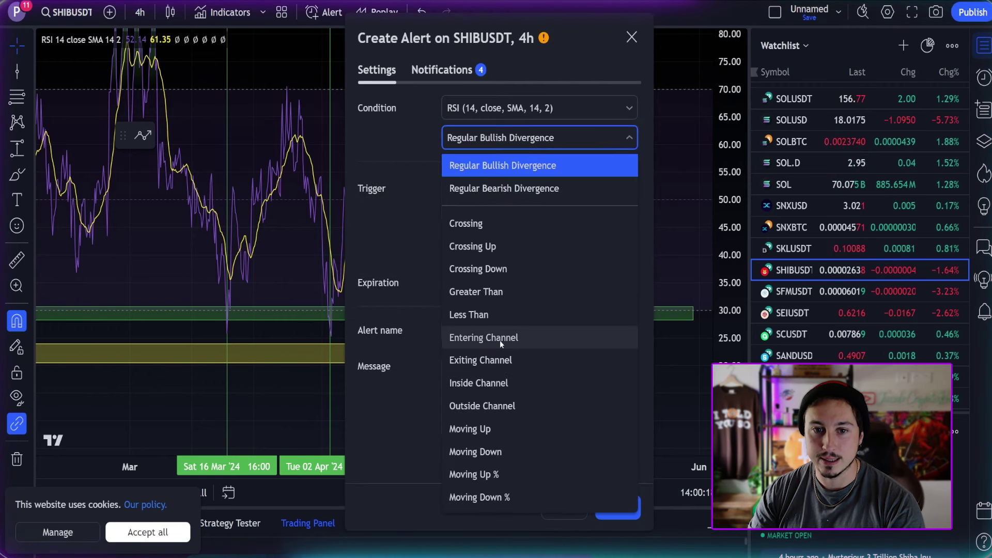
pyautogui.click(465, 316)
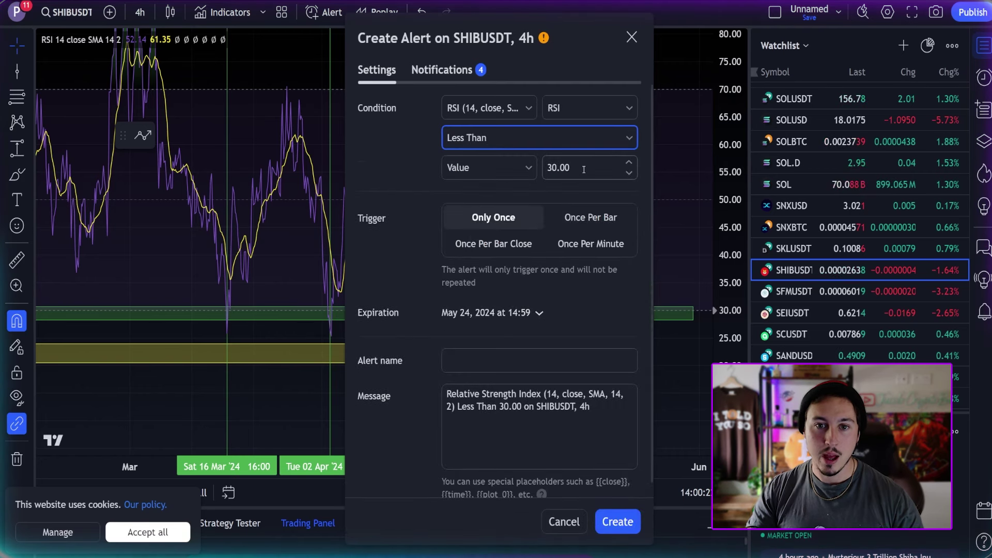
pyautogui.write('30')
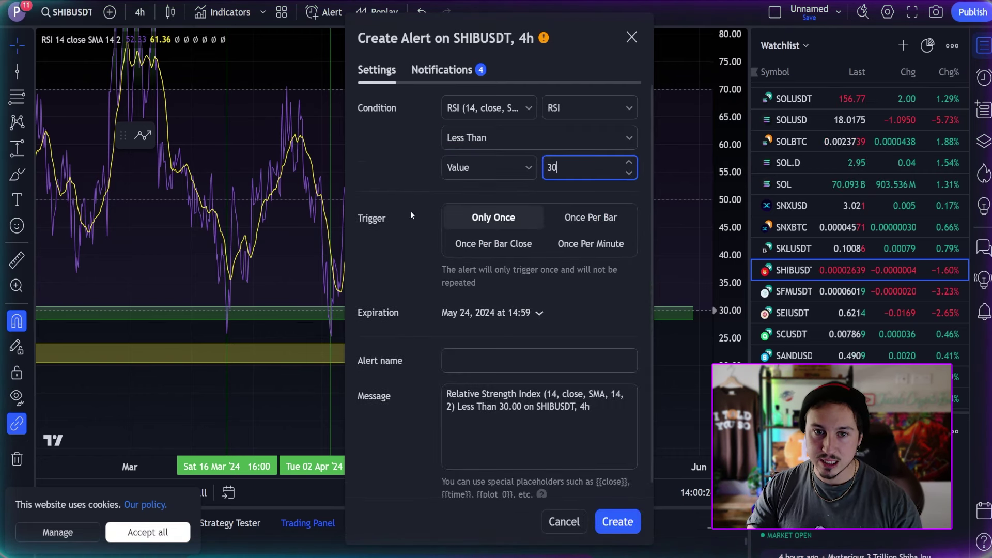
pyautogui.click(412, 166)
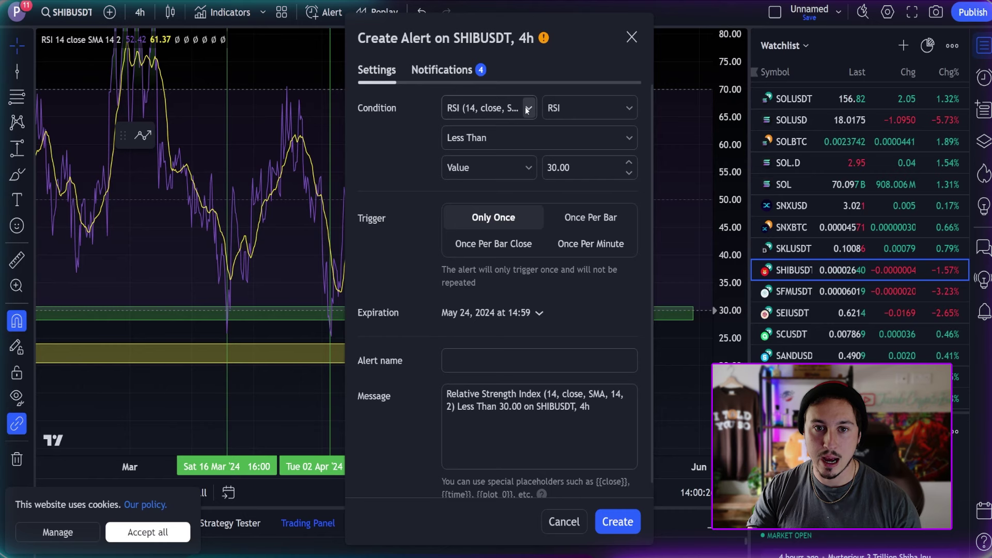
# Step: Name the alert SHIBA RSI BELOW 30 and create it with the existing message and notification options
pyautogui.scroll(-1, 474, 266)
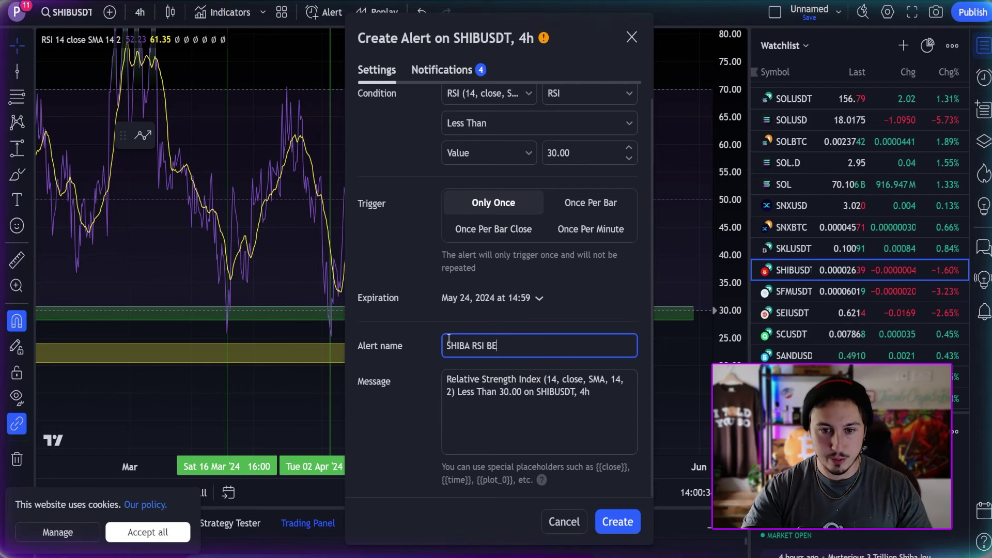
pyautogui.click(502, 403)
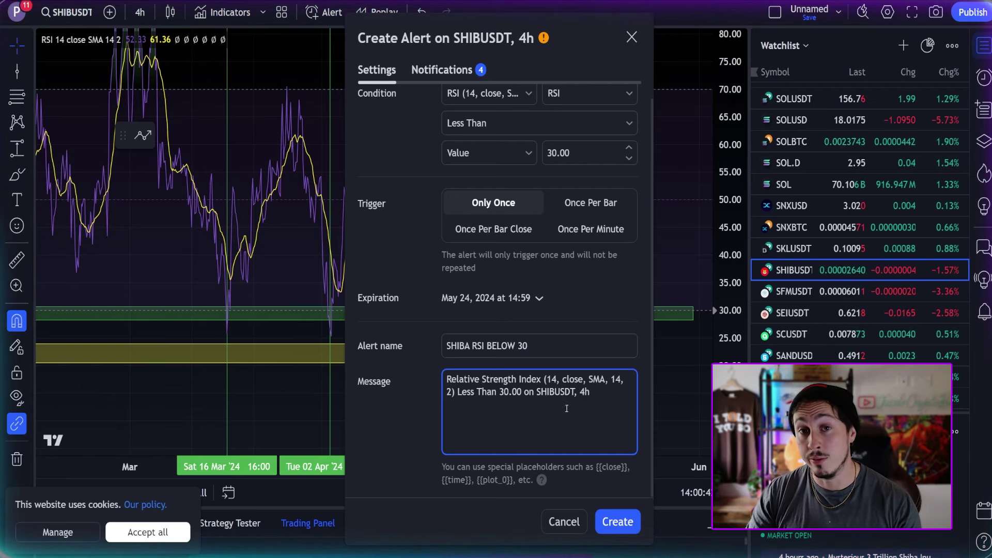
pyautogui.click(449, 70)
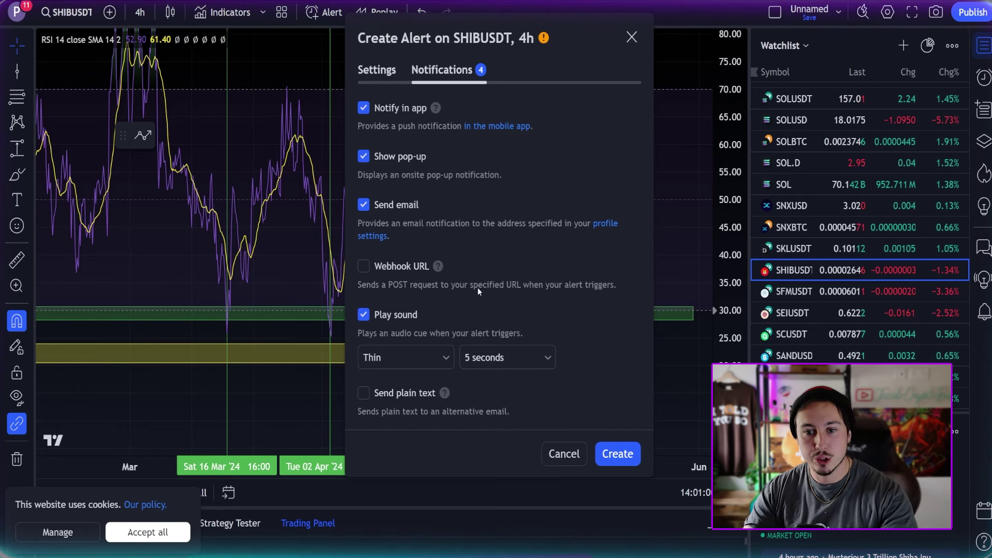
pyautogui.click(618, 455)
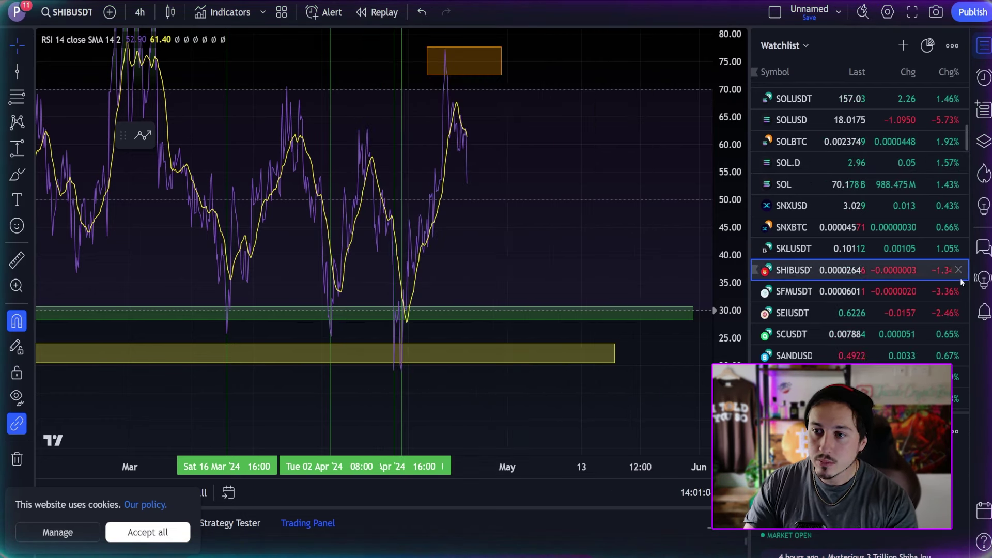
# Step: Delete the expired SOL OVERSOLD DAILY and ONE OVERSOLD DAILY alerts from the alerts list
pyautogui.click(984, 78)
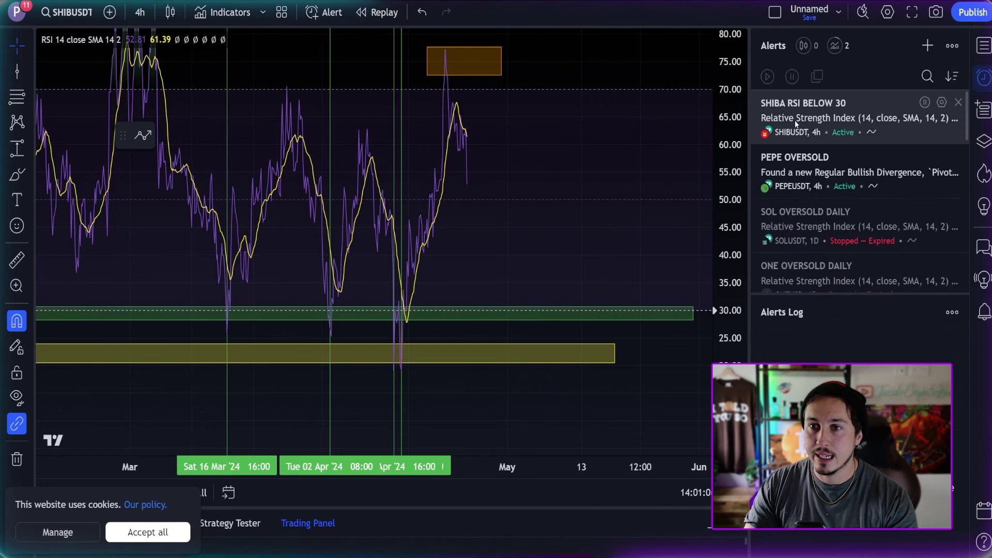
pyautogui.moveTo(792, 114)
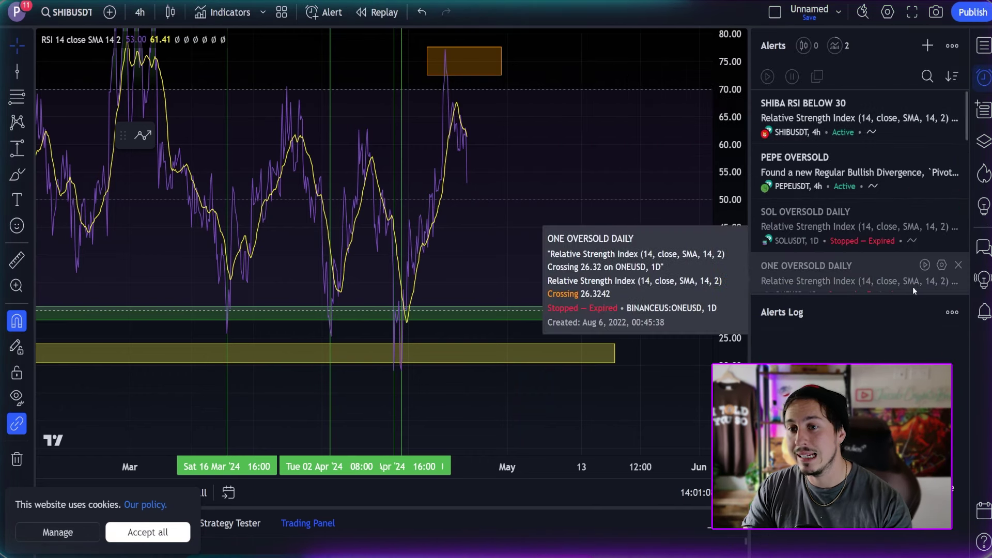
pyautogui.click(959, 211)
pyautogui.click(614, 320)
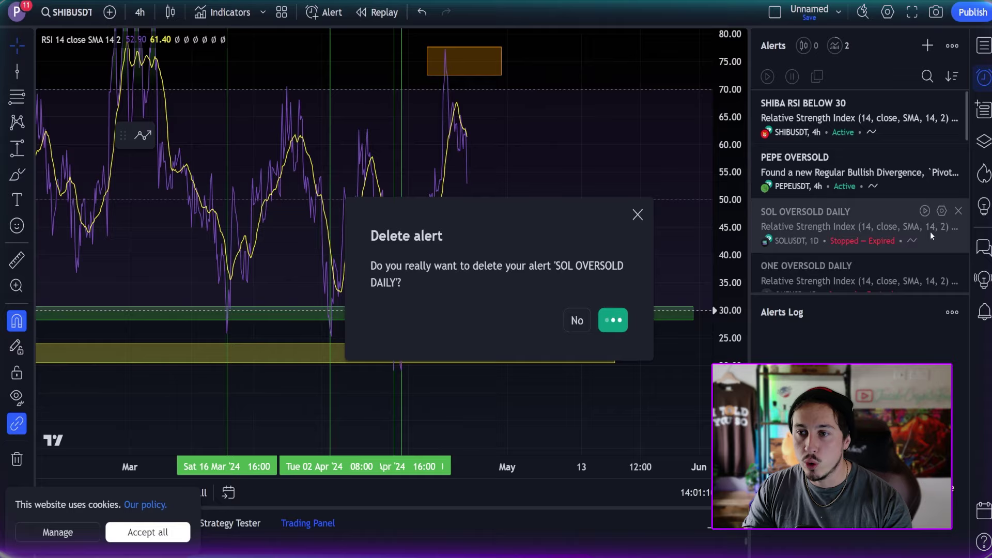
pyautogui.click(958, 211)
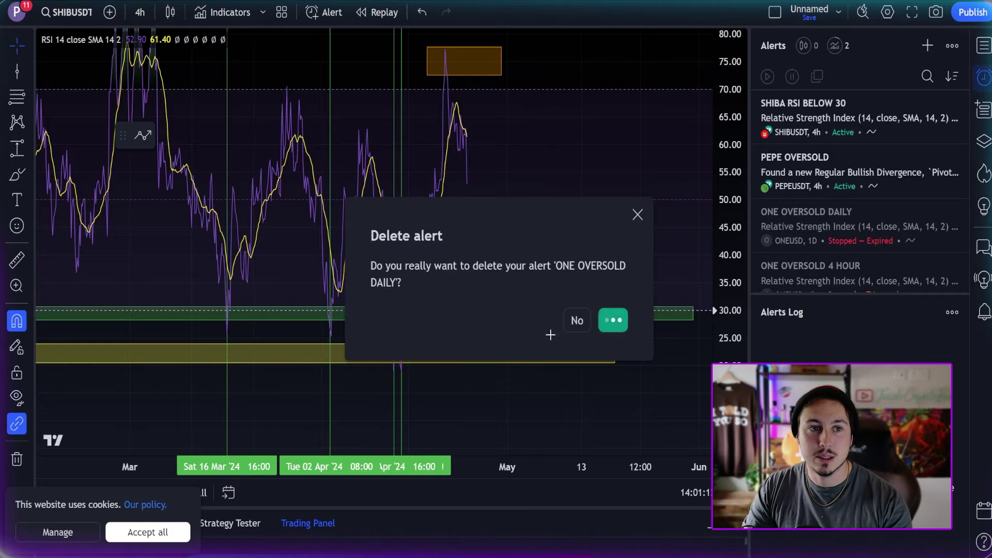
# Step: Switch the chart to the 1-day interval with the RSI lows and coloured zones in view
pyautogui.click(140, 12)
pyautogui.click(155, 441)
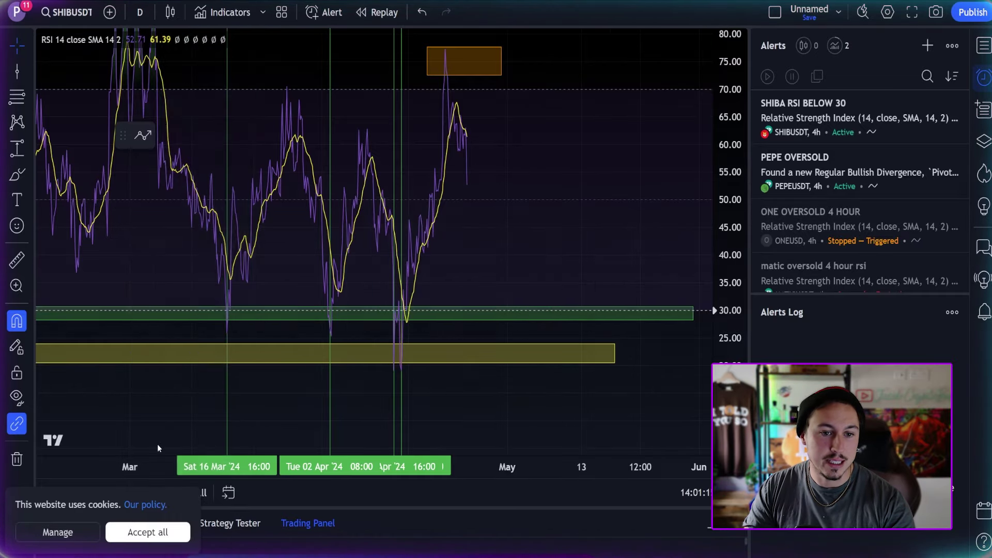
pyautogui.scroll(-3, 477, 329)
pyautogui.moveTo(729, 105); pyautogui.dragTo(727, 271)
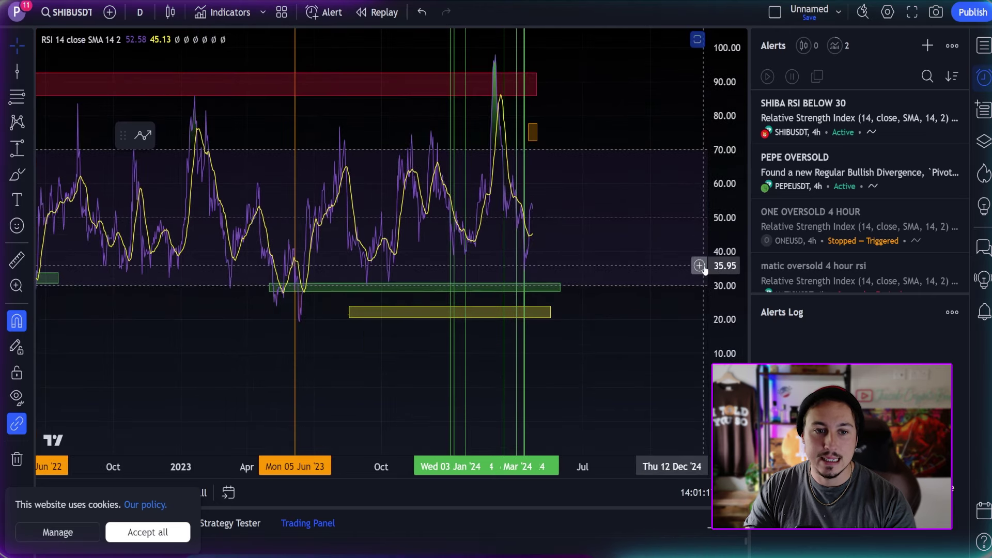
# Step: Create a daily RSI alert with the condition Less Than 29.50, named SHIBA INU DAILY RSI SUB 29.5
pyautogui.rightClick(610, 288)
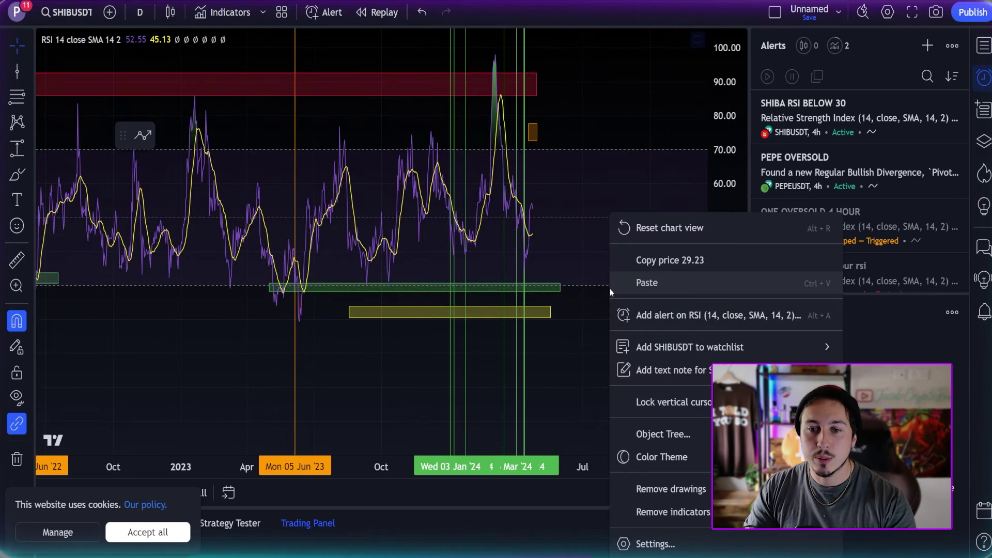
pyautogui.click(672, 315)
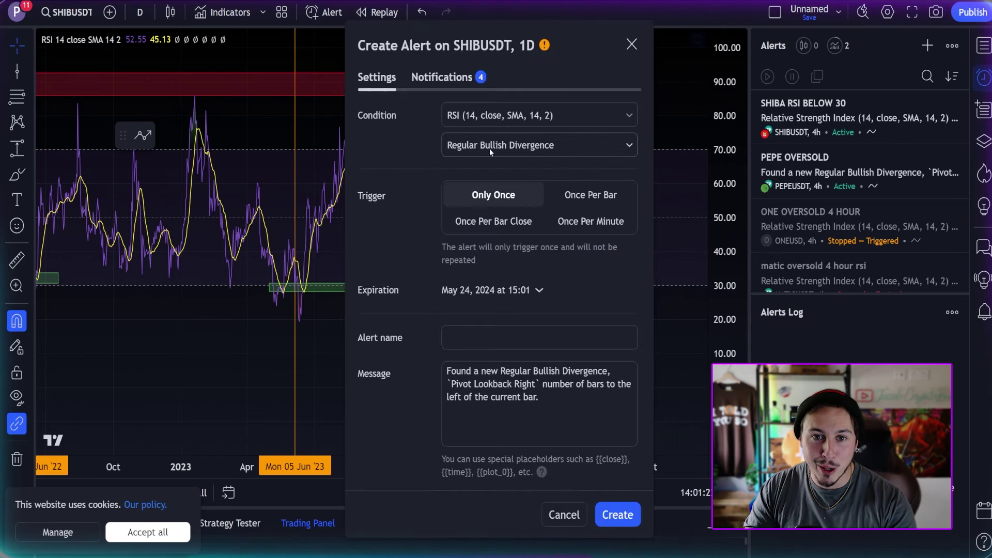
pyautogui.click(489, 146)
pyautogui.click(485, 321)
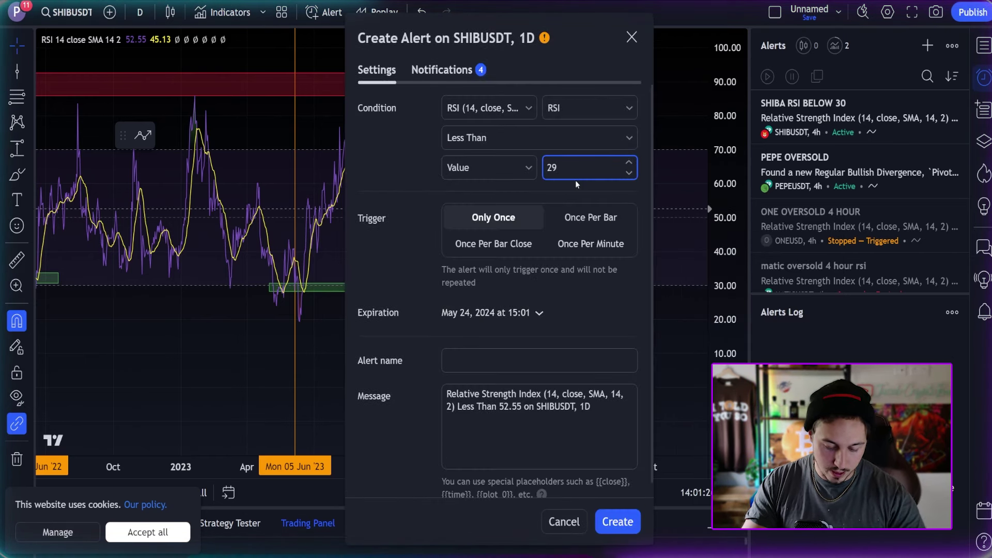
pyautogui.write('29.50')
pyautogui.click(416, 160)
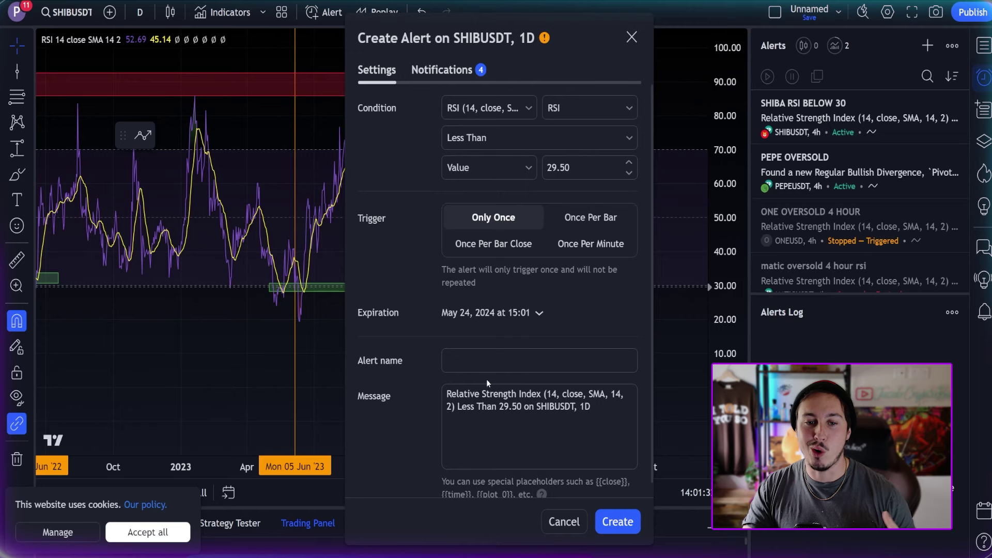
pyautogui.click(483, 365)
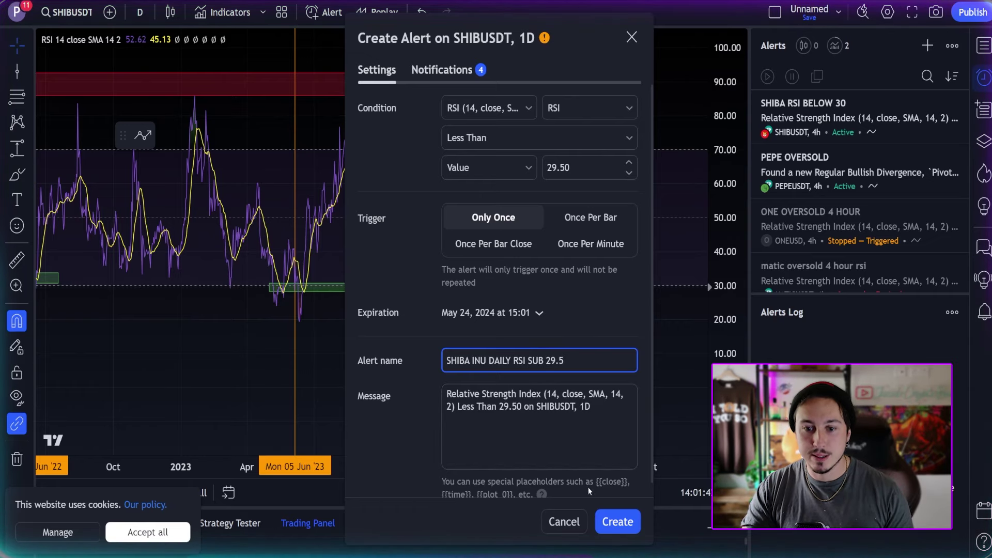
pyautogui.click(618, 522)
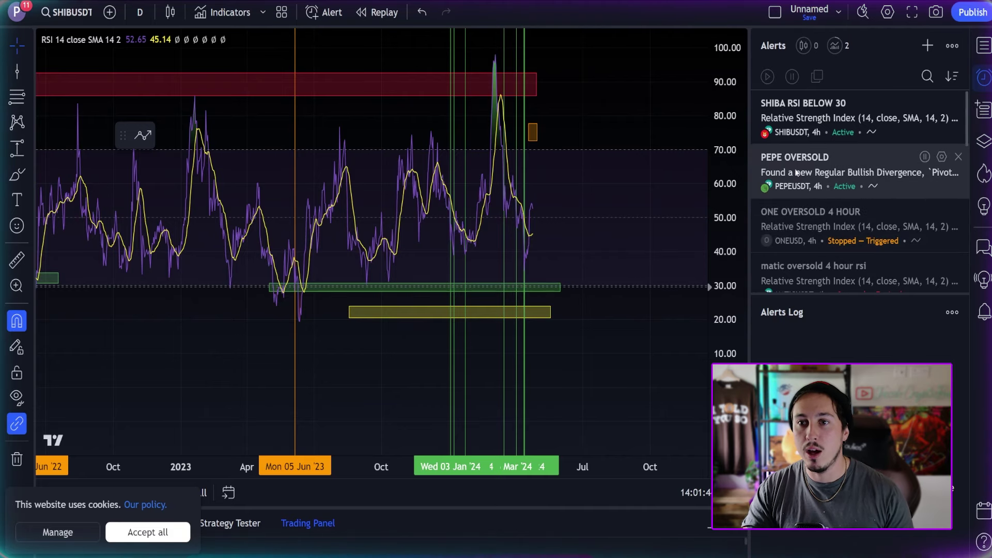
# Step: Check the new alert level against the daily RSI lows and restore the RSI pane below the price chart
pyautogui.scroll(-3, 631, 274)
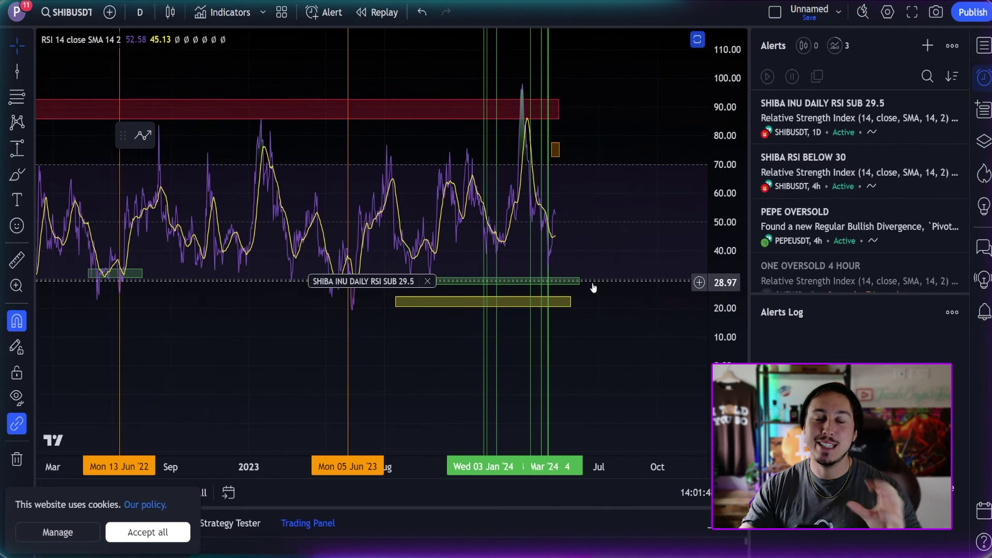
pyautogui.scroll(2, 529, 290)
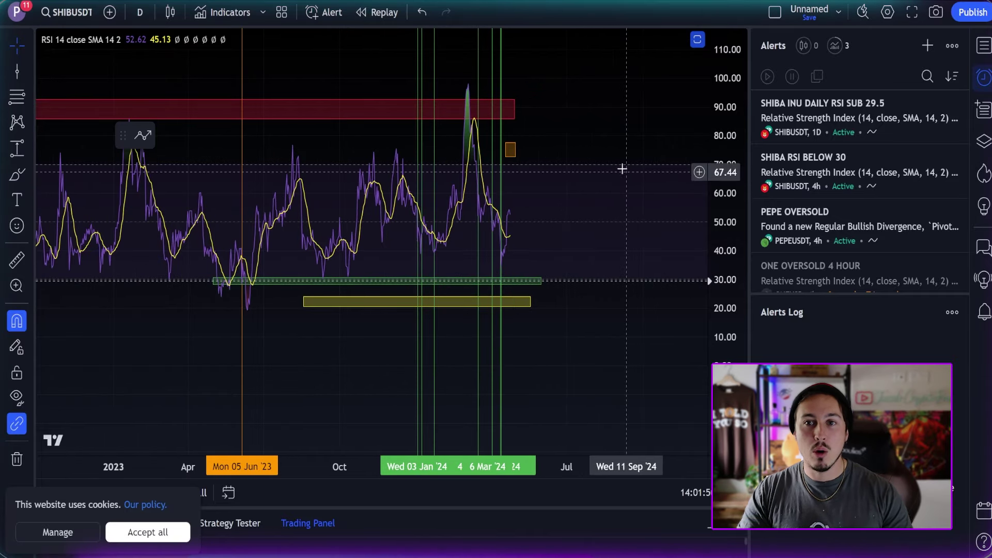
pyautogui.click(697, 40)
# Step: Examine the daily price candles from March onward against the measured ranges, trend lines and coloured support and resistance zones
pyautogui.scroll(3, 531, 223)
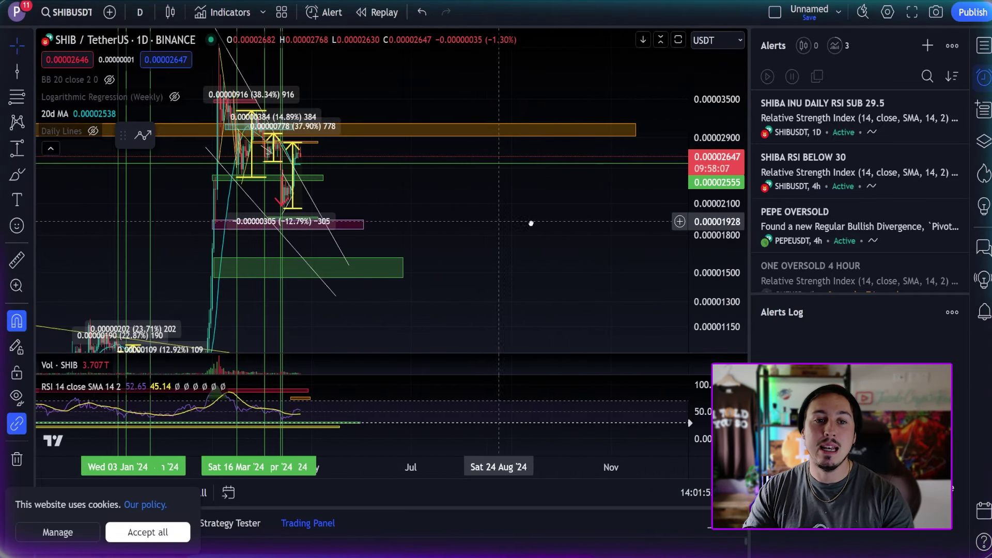
pyautogui.scroll(5, 501, 224)
pyautogui.moveTo(500, 224); pyautogui.dragTo(672, 238)
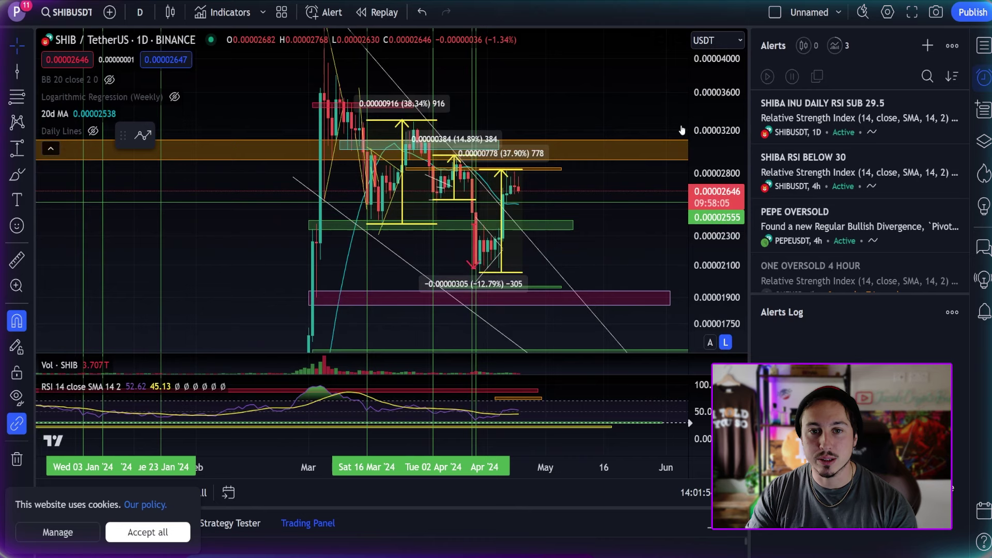
pyautogui.moveTo(682, 131); pyautogui.dragTo(677, 65)
pyautogui.moveTo(589, 56); pyautogui.dragTo(577, 49)
pyautogui.moveTo(722, 104); pyautogui.dragTo(723, 190)
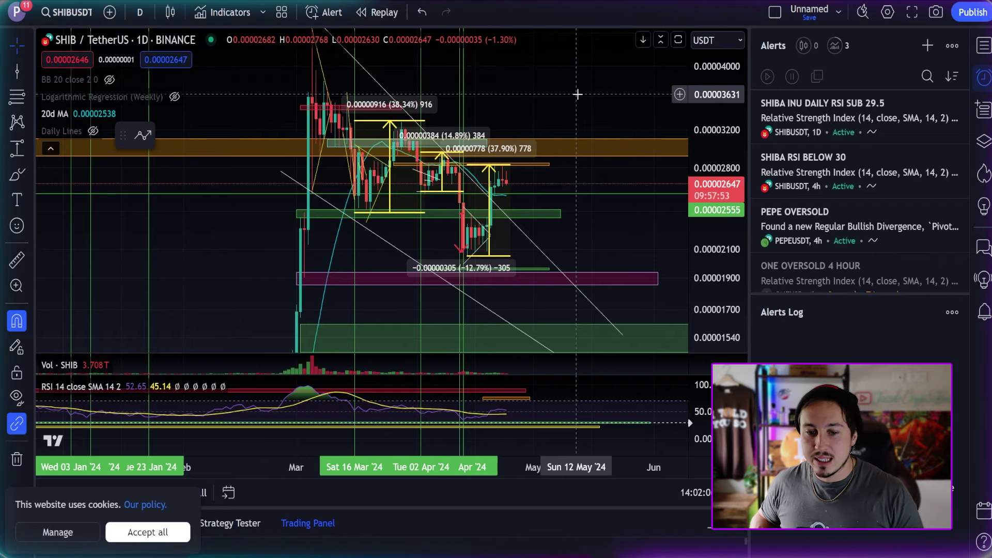
pyautogui.scroll(-5, 578, 94)
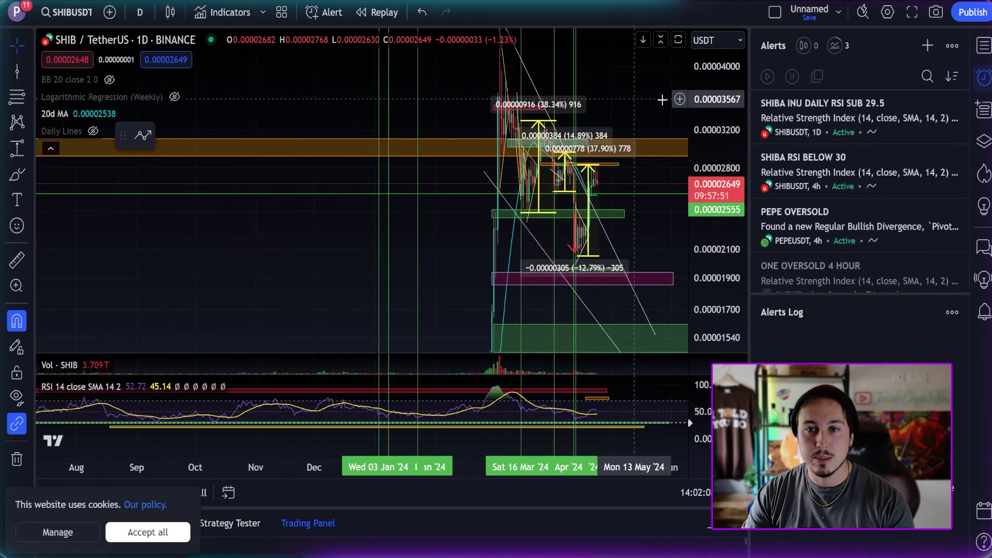
# Step: Show the watchlist in place of the alerts list and go to the start of its crypto section
pyautogui.scroll(-5, 276, 179)
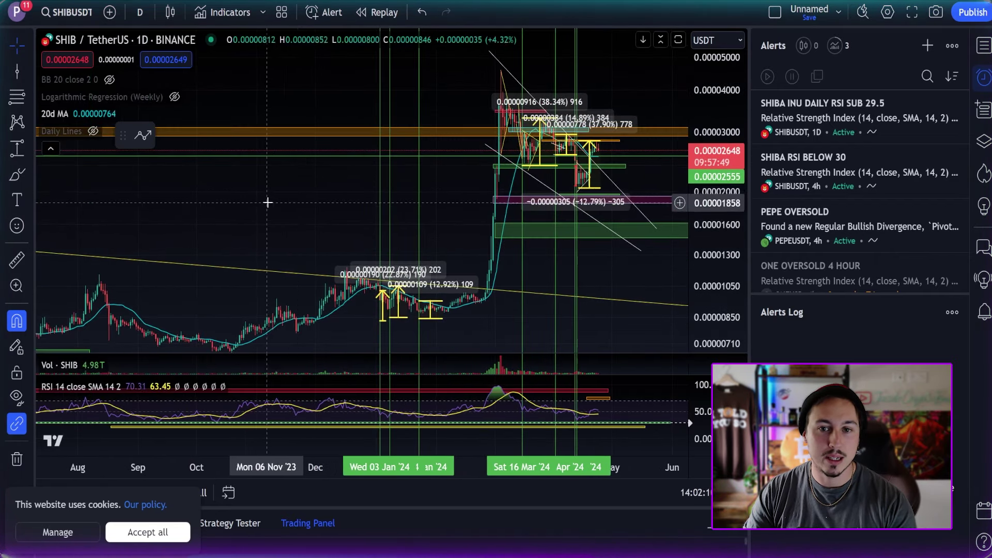
pyautogui.click(984, 46)
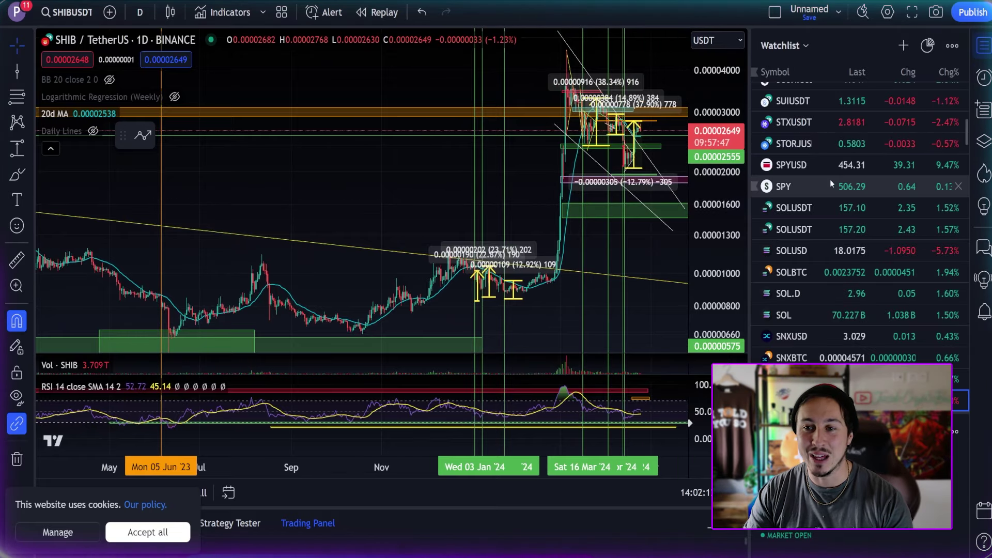
pyautogui.scroll(15, 830, 179)
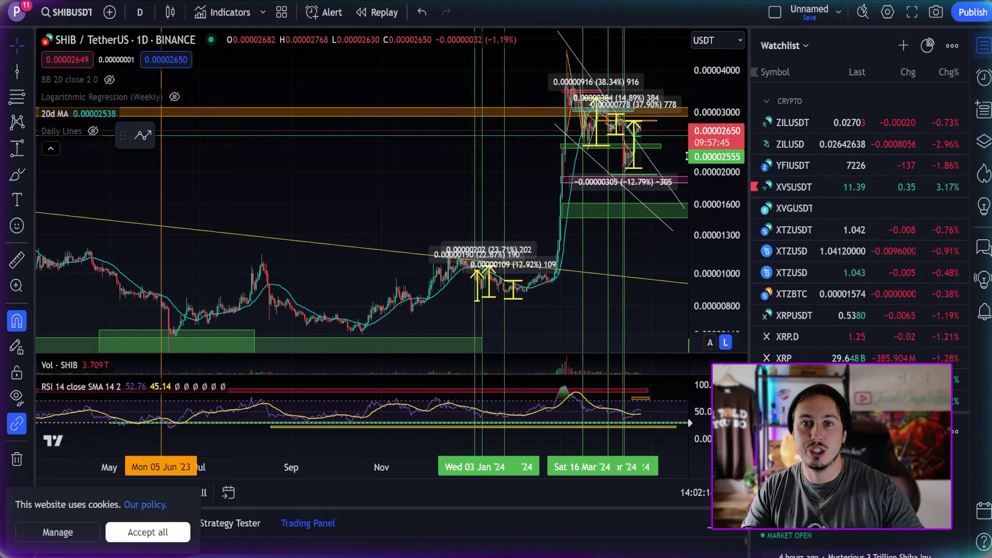
# Step: Examine Shiba Inu's full daily price history from 2021 onward, including the long-term trend line and green support zones
pyautogui.scroll(3, 359, 197)
pyautogui.moveTo(430, 239); pyautogui.dragTo(379, 226)
pyautogui.scroll(-3, 522, 225)
pyautogui.scroll(-10, 506, 180)
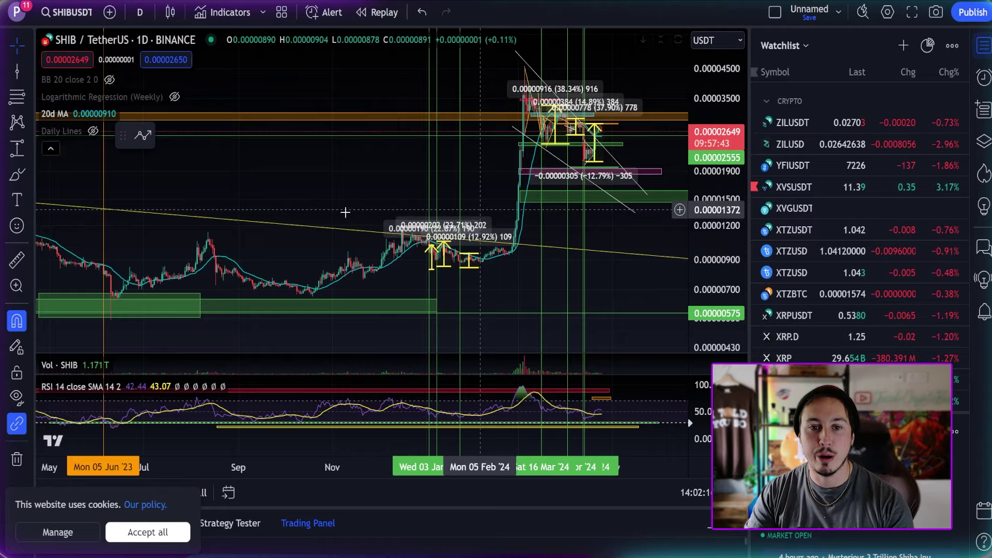
pyautogui.scroll(-2, 506, 179)
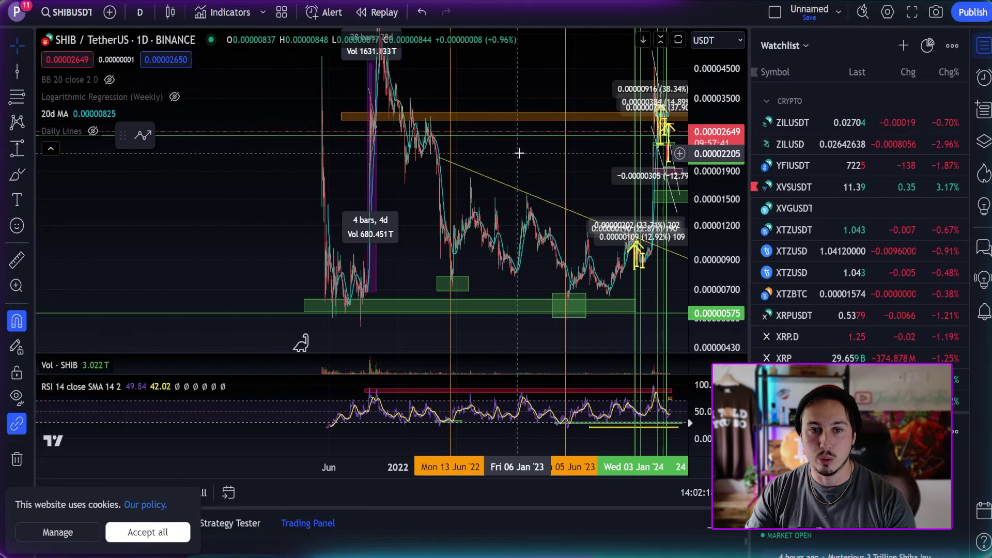
pyautogui.scroll(-5, 553, 110)
pyautogui.scroll(5, 552, 110)
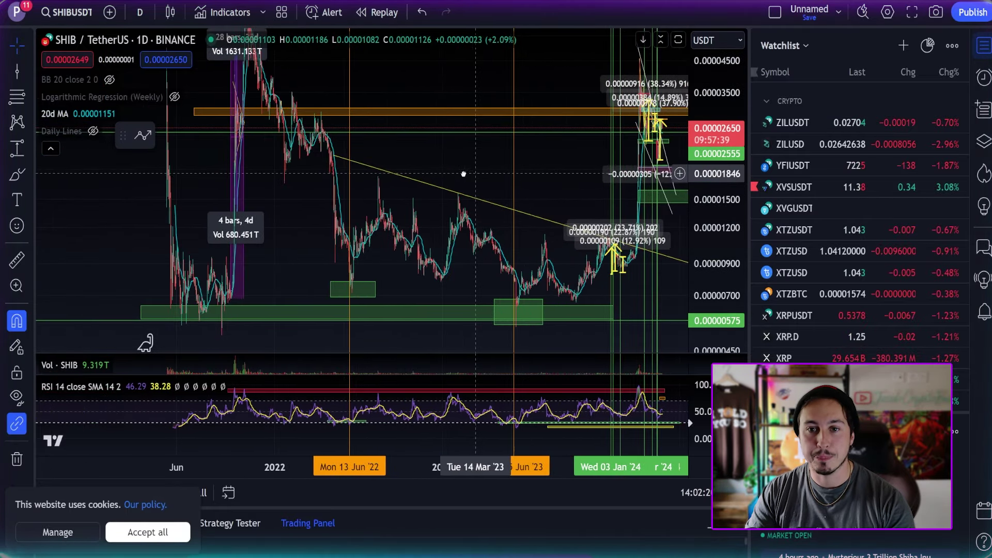
# Step: Switch the chart to the 4-hour interval and inspect the most recent upward price range measurement in April
pyautogui.click(139, 12)
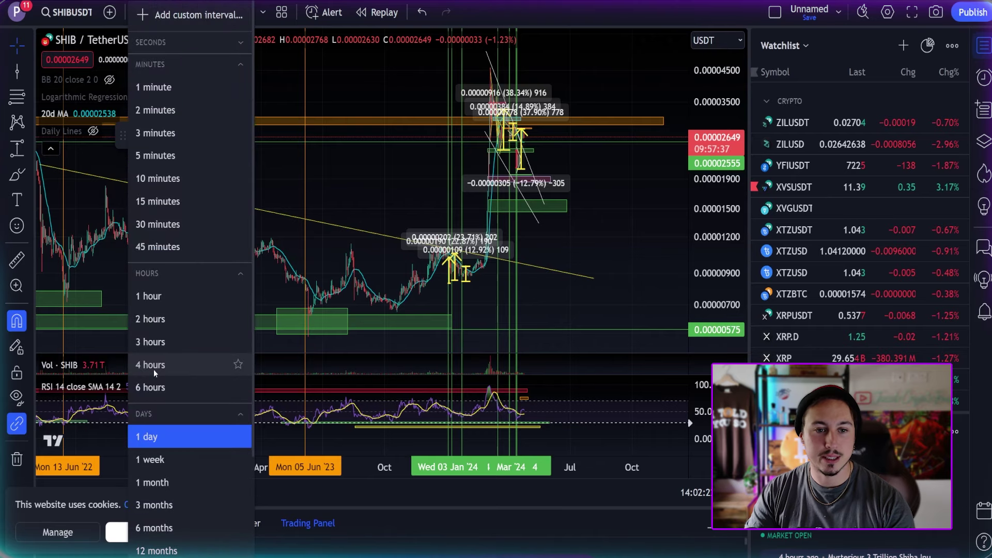
pyautogui.click(155, 362)
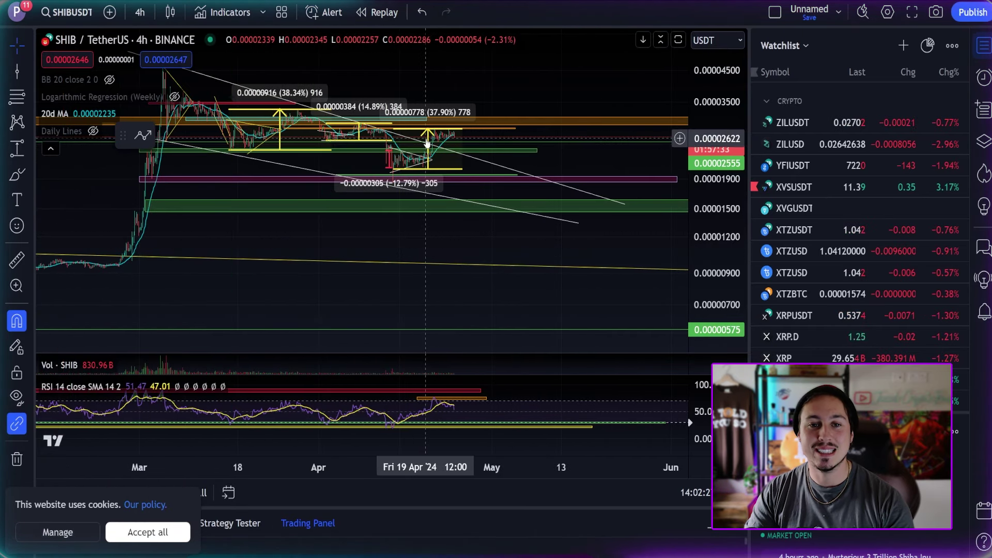
pyautogui.click(429, 135)
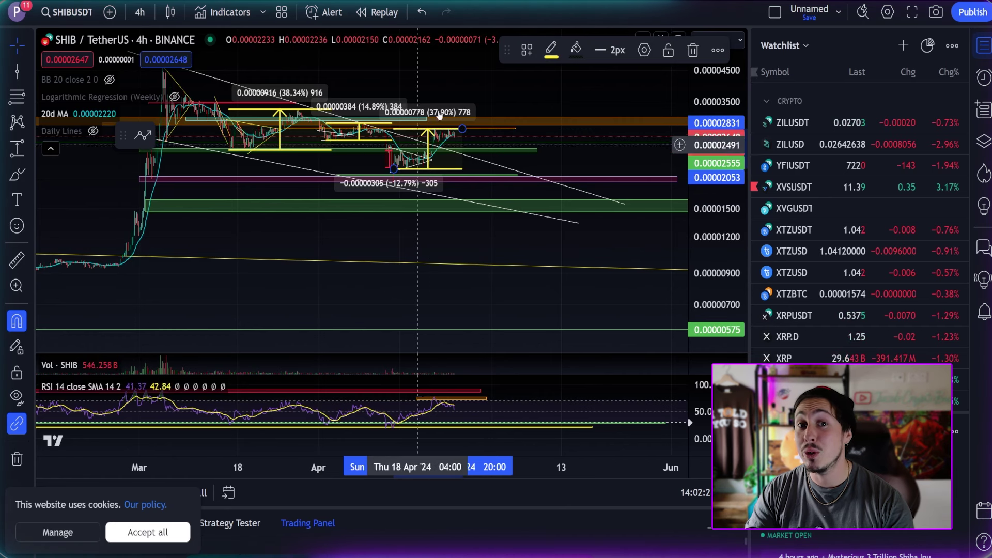
pyautogui.click(416, 232)
pyautogui.scroll(-3, 428, 235)
pyautogui.moveTo(428, 235); pyautogui.dragTo(427, 257)
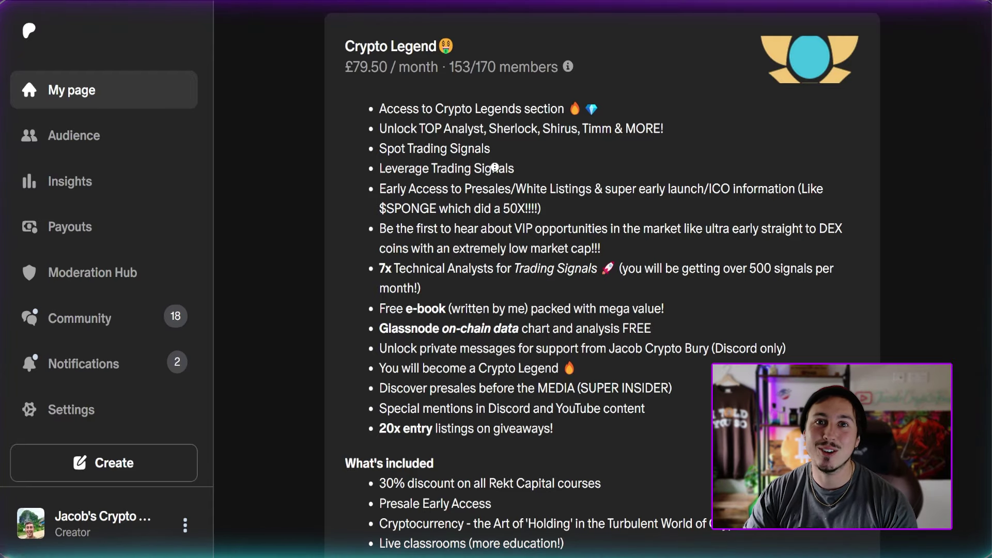
# Step: Switch to the Patreon page and review the benefits of the Crypto Legend membership tier
pyautogui.scroll(-2, 495, 167)
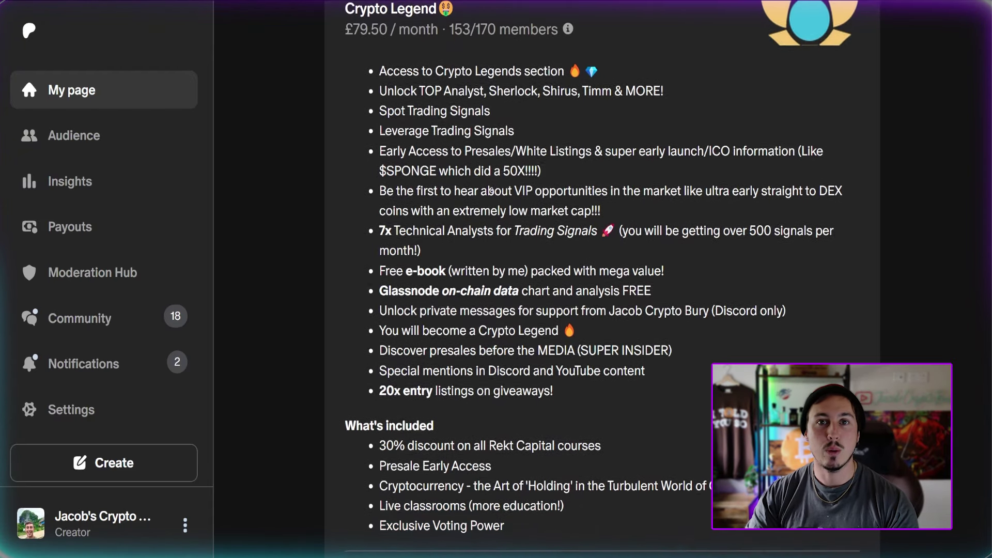
pyautogui.scroll(5, 463, 119)
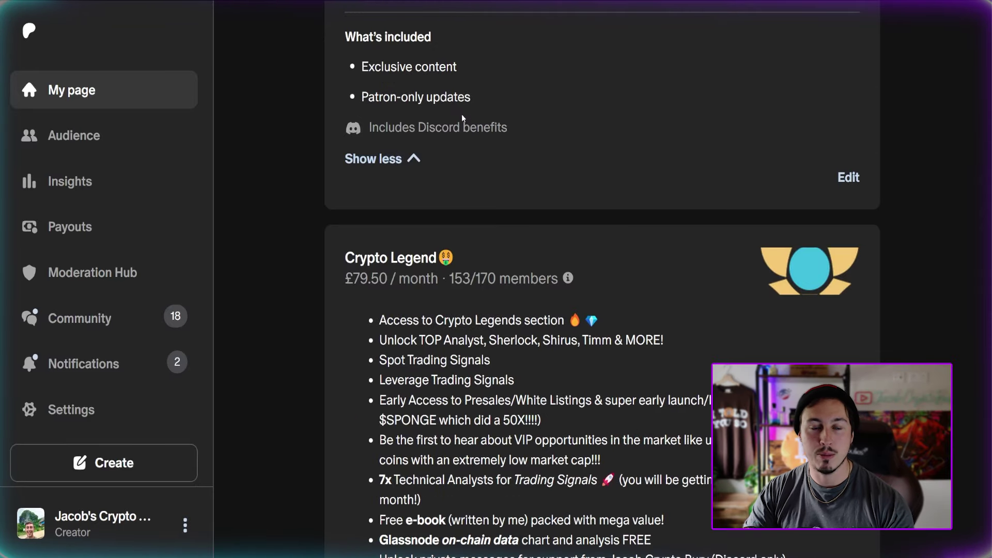
pyautogui.scroll(-4, 371, 181)
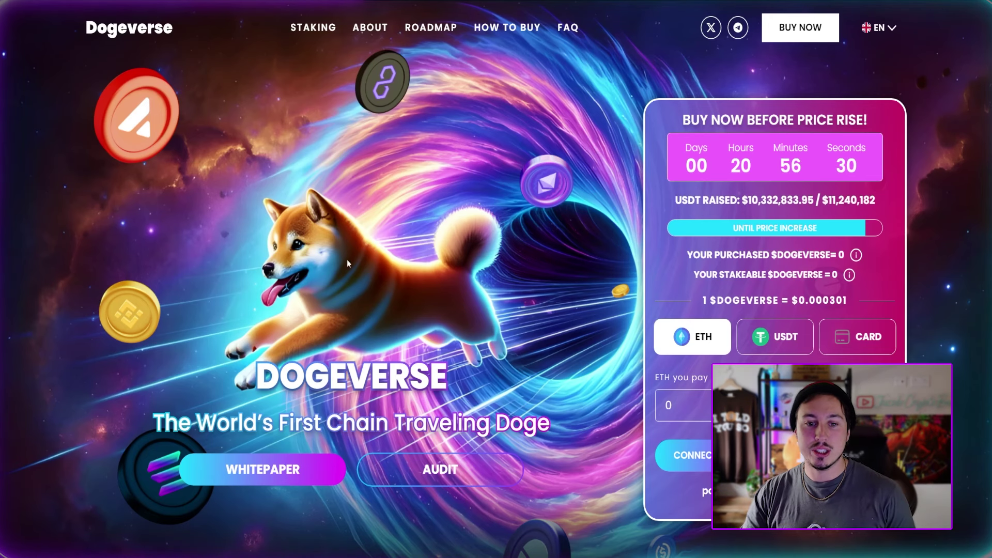
# Step: Switch to the Dogeverse website and review the presale's alternative payment coins, supported chains, token descriptions and media features
pyautogui.scroll(-3, 456, 187)
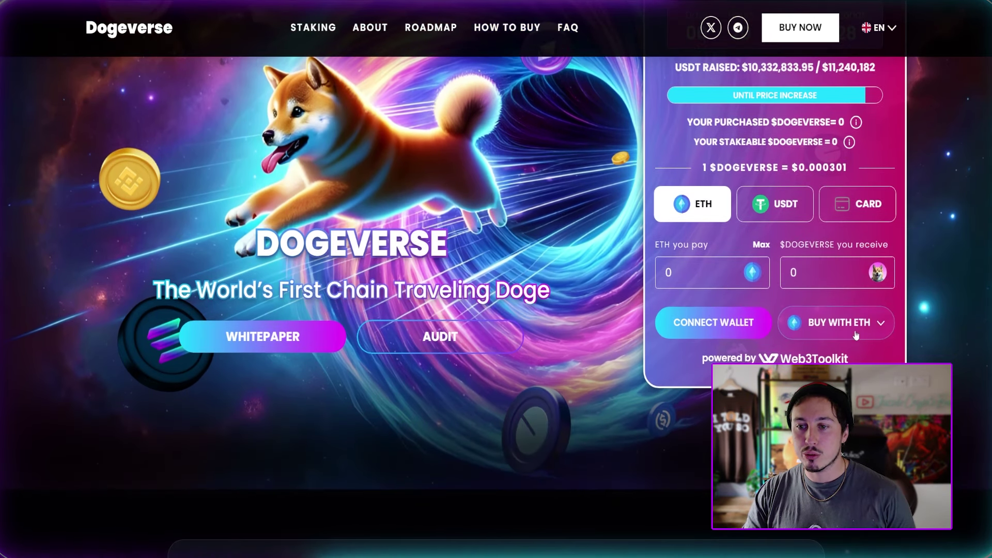
pyautogui.click(856, 332)
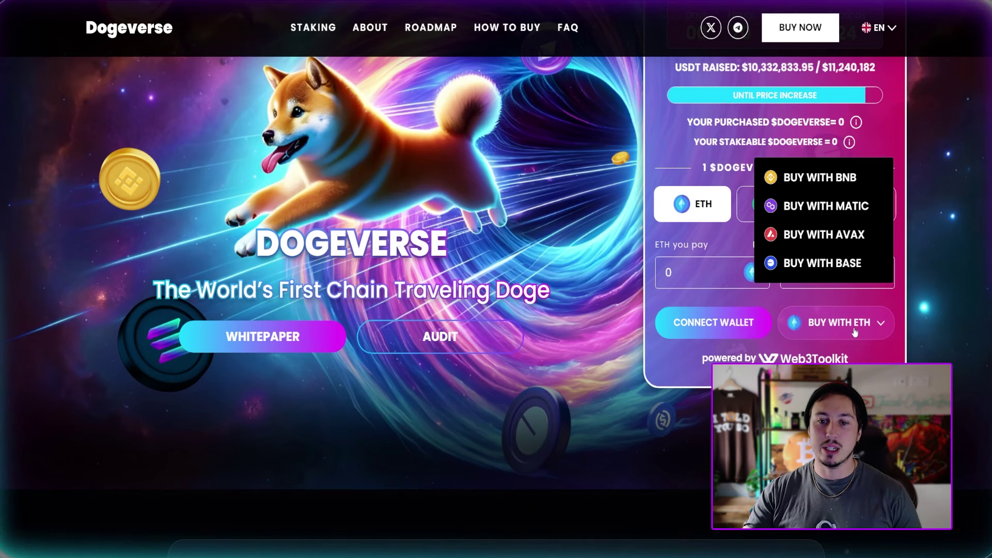
pyautogui.scroll(-8, 576, 334)
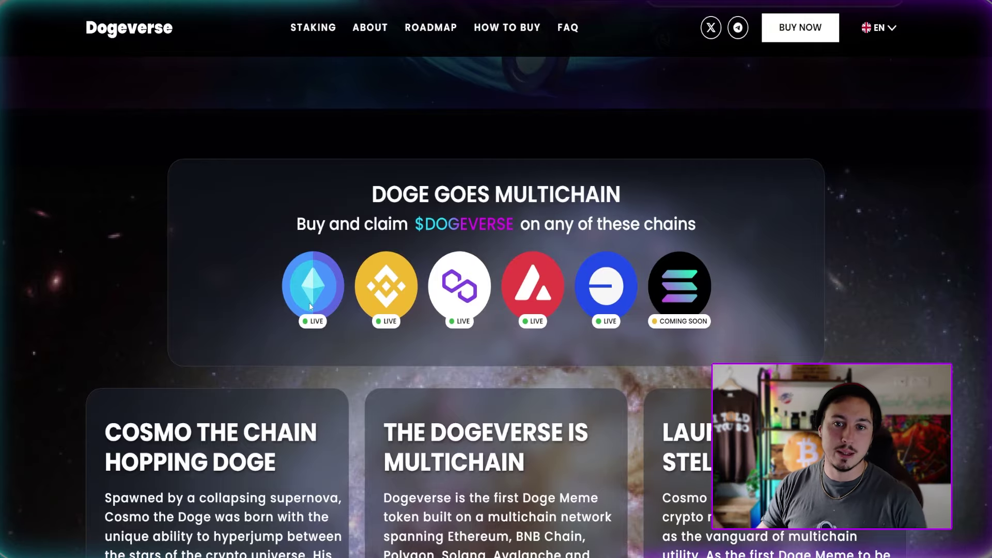
pyautogui.scroll(-15, 309, 303)
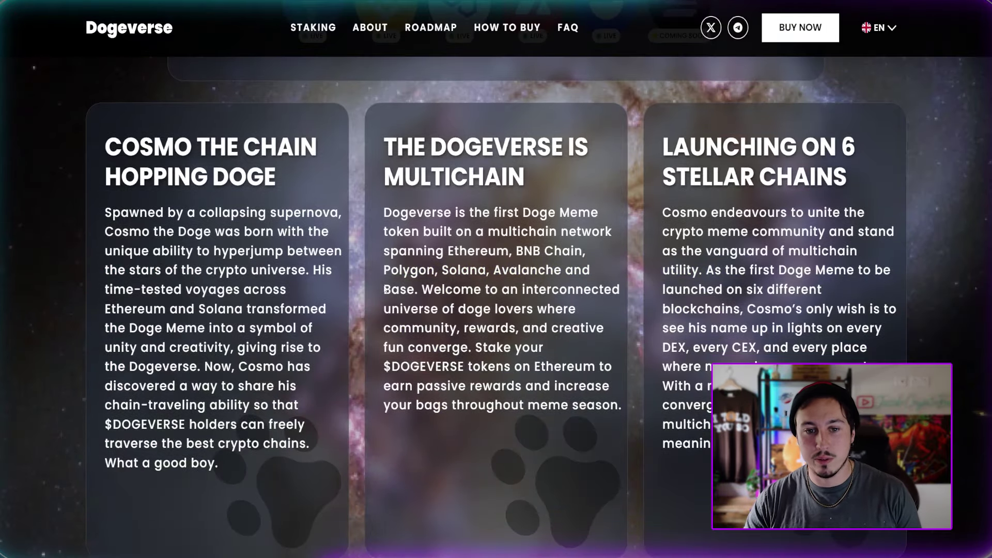
pyautogui.scroll(-3, 318, 361)
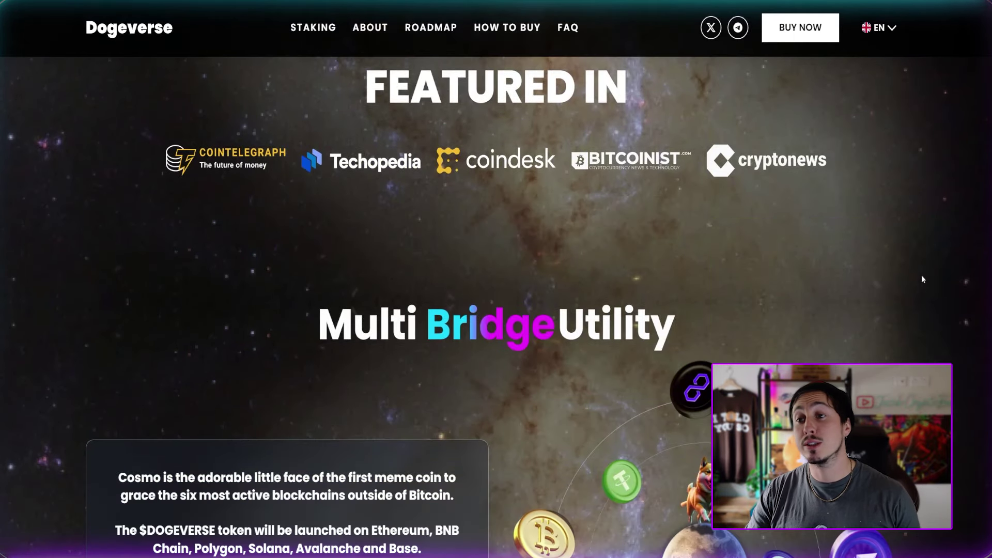
pyautogui.scroll(4, 914, 204)
pyautogui.scroll(15, 914, 205)
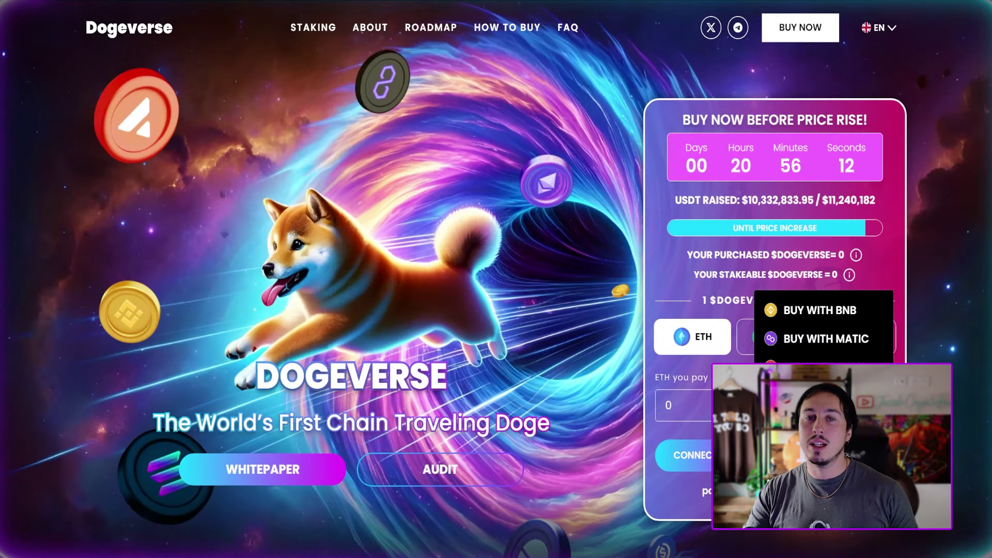
# Step: Review the Dogeverse roadmap from Phase 1: The Big Bang through Phase 5: Cosmic Travel
pyautogui.click(419, 27)
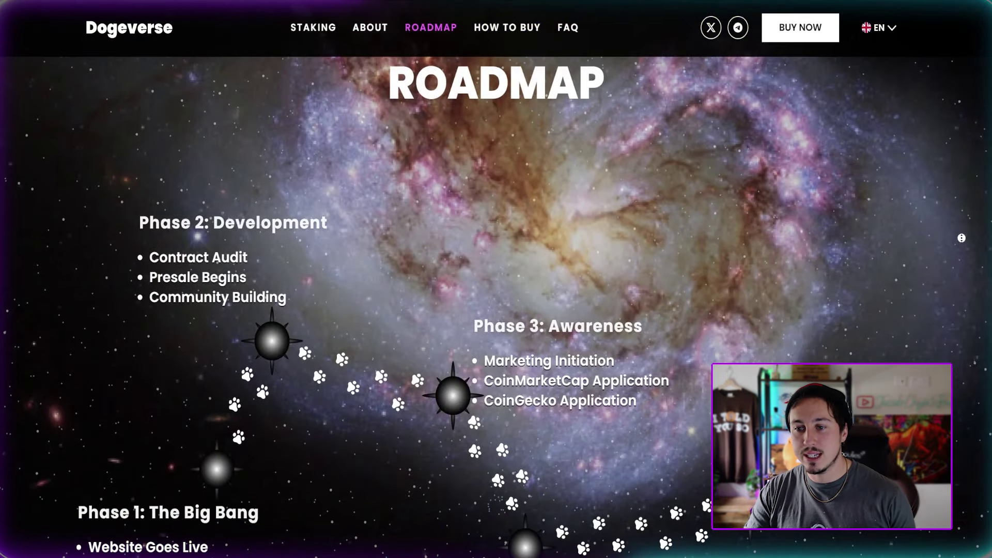
pyautogui.scroll(-3, 950, 284)
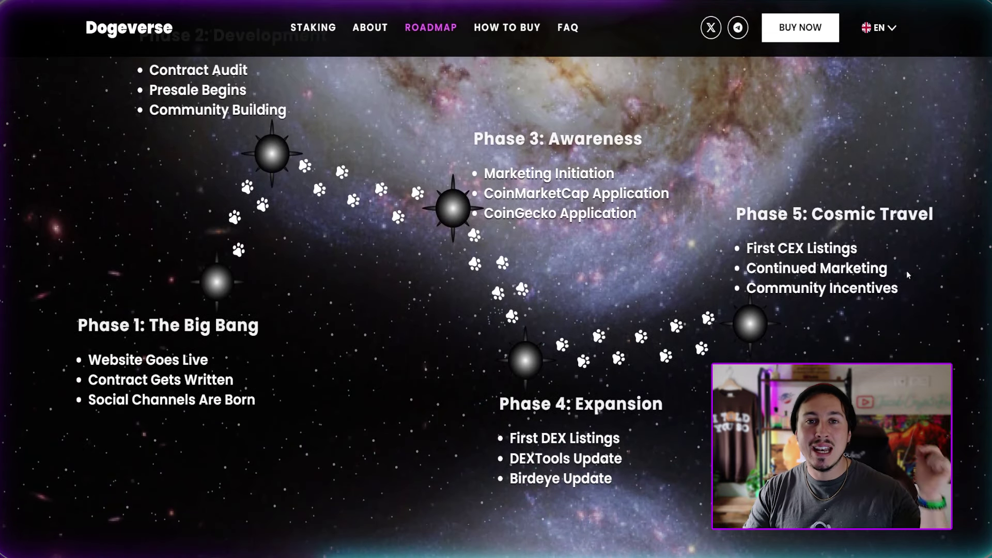
pyautogui.scroll(15, 767, 317)
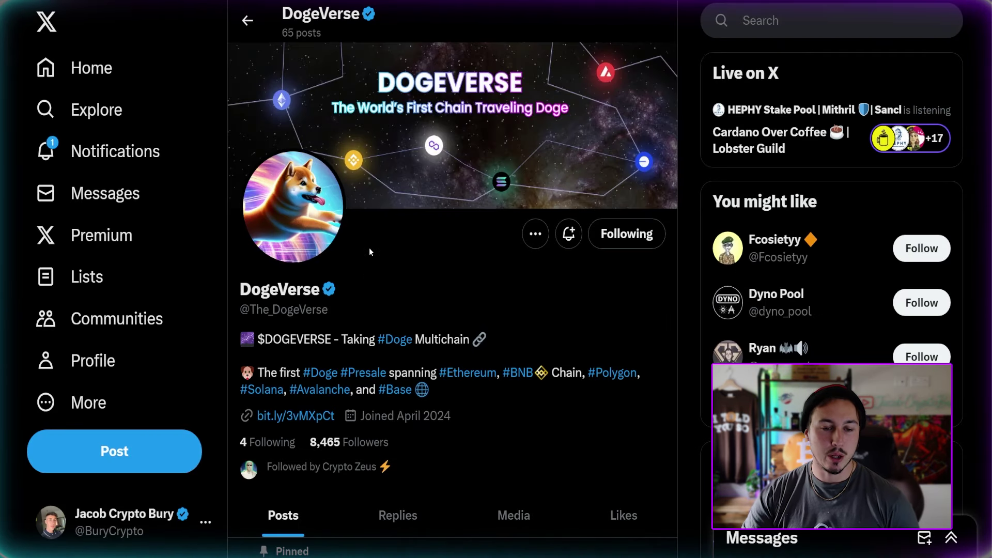
# Step: Switch to the DogeVerse profile on X and review its description and pinned post
pyautogui.scroll(-5, 370, 252)
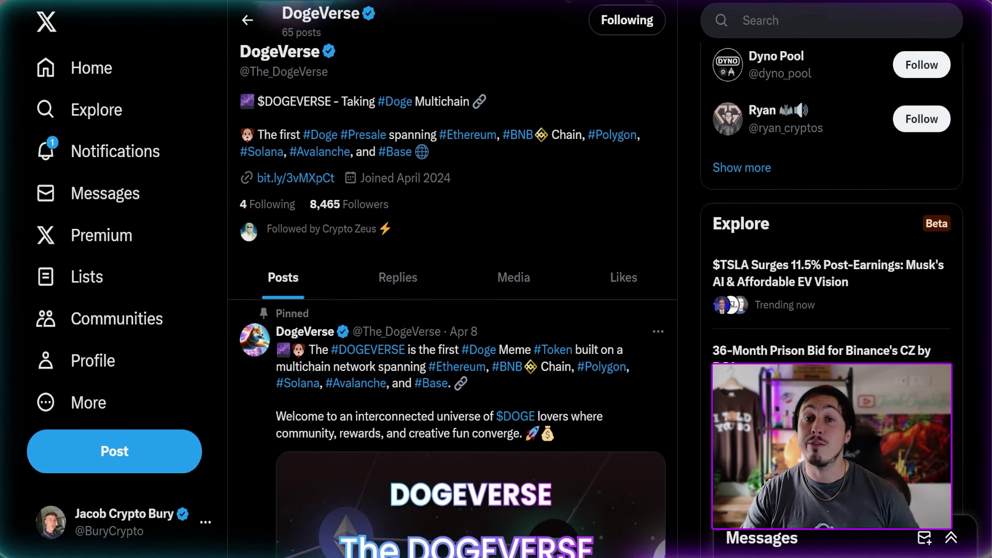